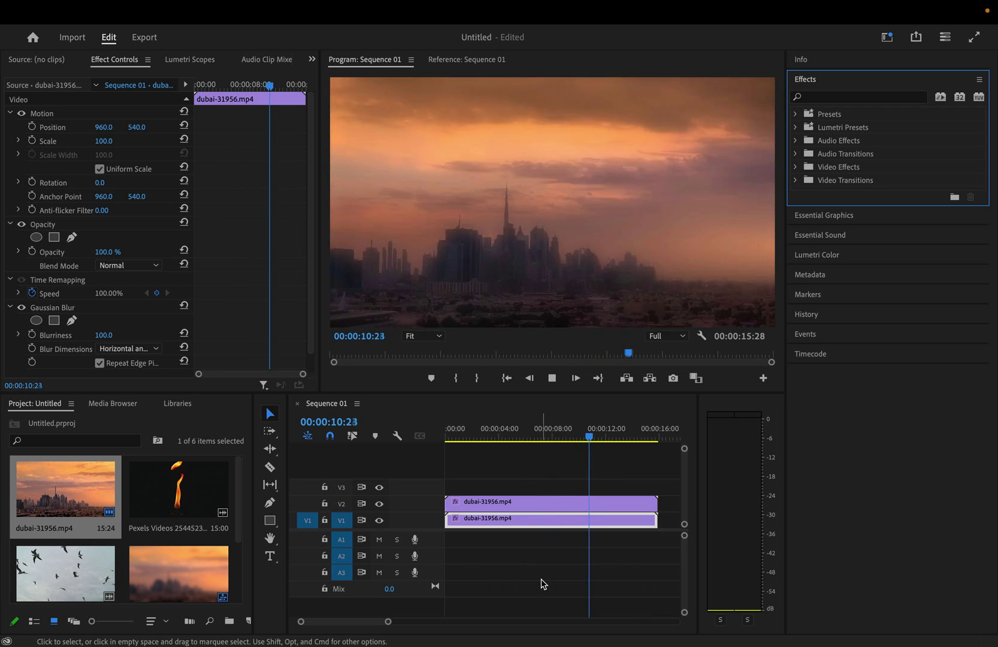
Delete both stacked Dubai clips and place dubai-31956.mp4 on V1, keeping the existing sequence settings.
{"action": "key", "text": "space"}
{"action": "left_click_drag", "start_coordinate": [569, 473], "coordinate": [532, 550]}
{"action": "key", "text": "BackSpace"}
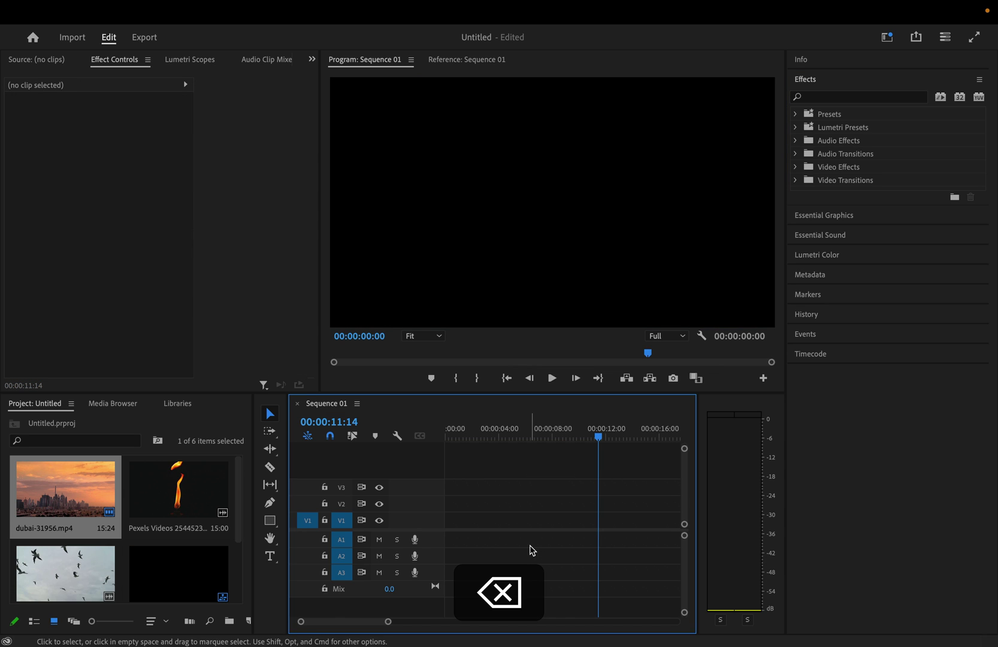
{"action": "left_click_drag", "start_coordinate": [54, 521], "coordinate": [427, 518]}
{"action": "left_click", "coordinate": [610, 382]}
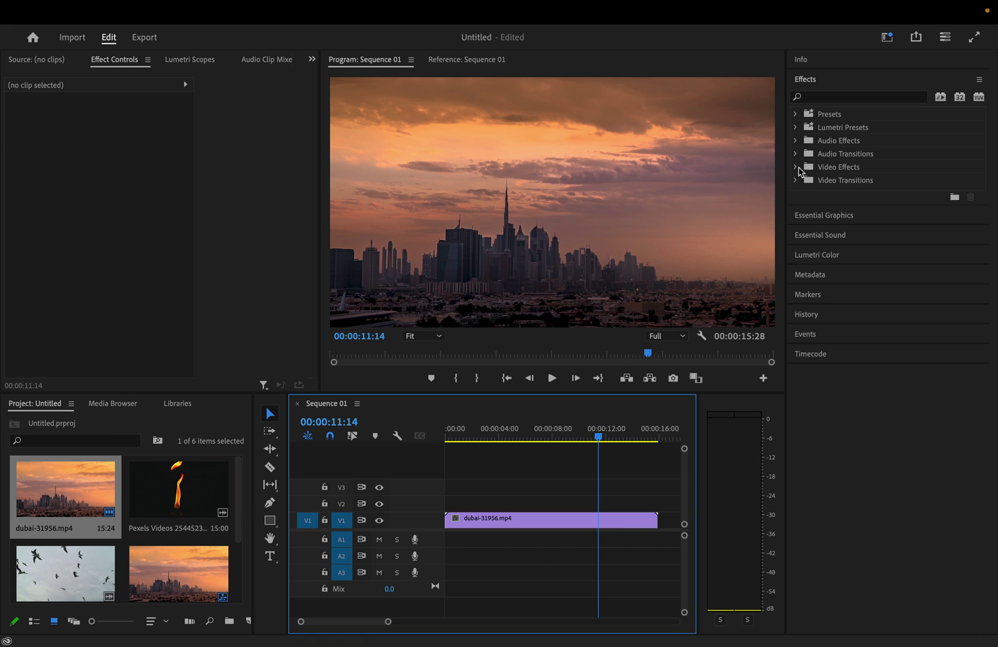
Apply Strobe Light to the Dubai clip from a 'strobe' search and preview it from the start.
{"action": "left_click", "coordinate": [828, 99]}
{"action": "type", "text": "strobe"}
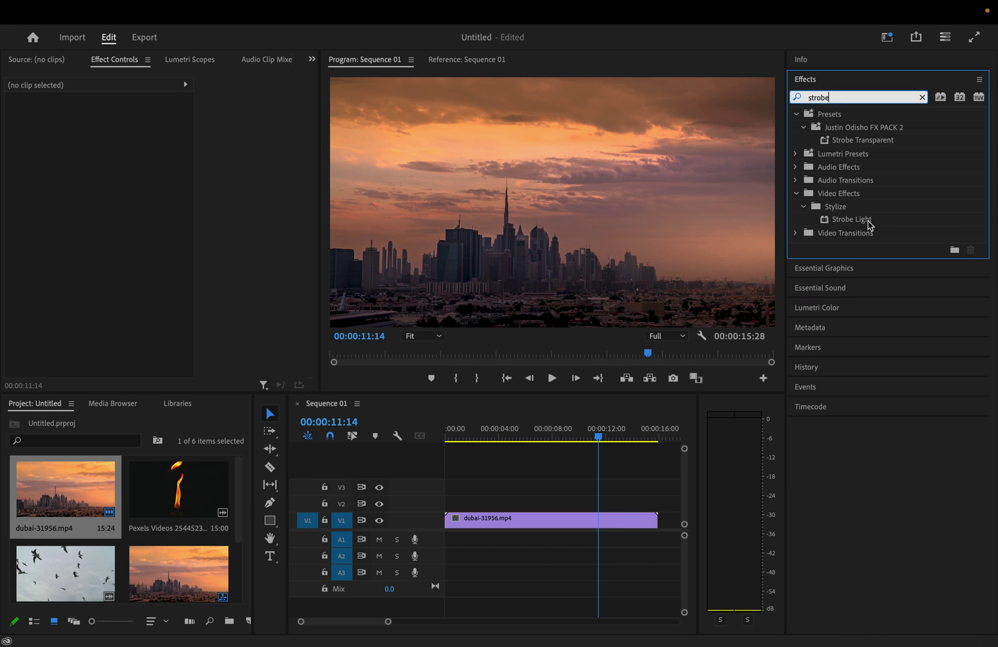
{"action": "left_click_drag", "start_coordinate": [865, 220], "coordinate": [486, 518]}
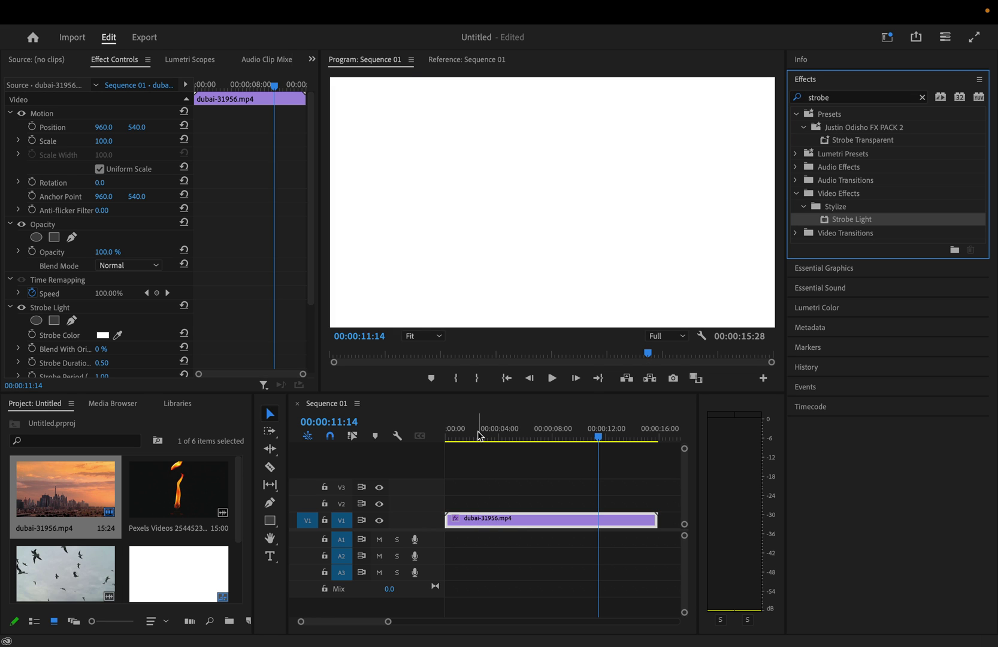
{"action": "left_click_drag", "start_coordinate": [478, 437], "coordinate": [411, 442]}
{"action": "key", "text": "space"}
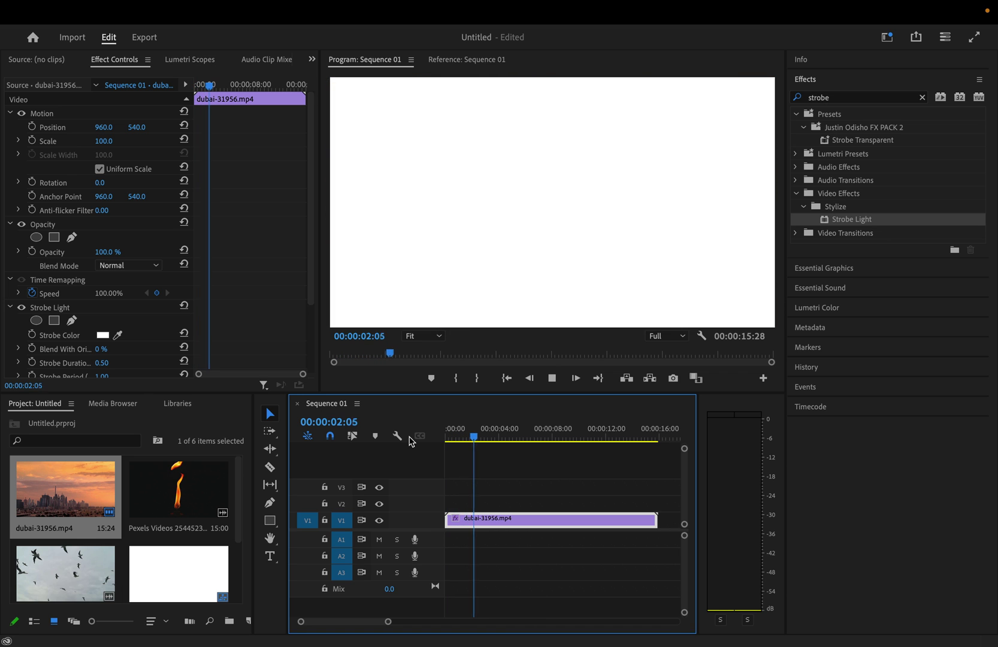
{"action": "key", "text": "space"}
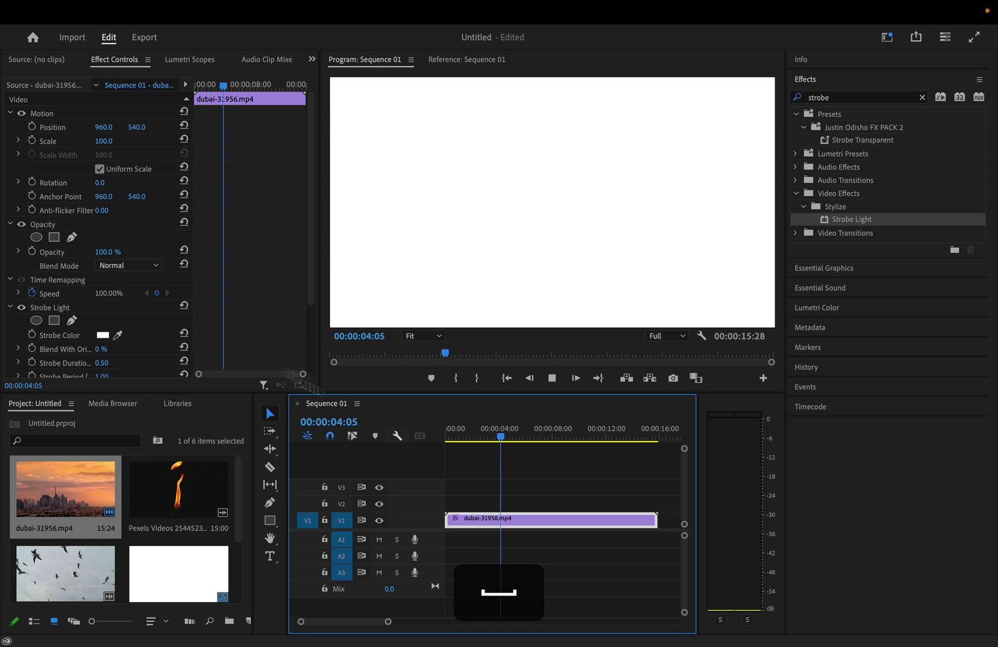
{"action": "left_click_drag", "start_coordinate": [312, 222], "coordinate": [308, 316]}
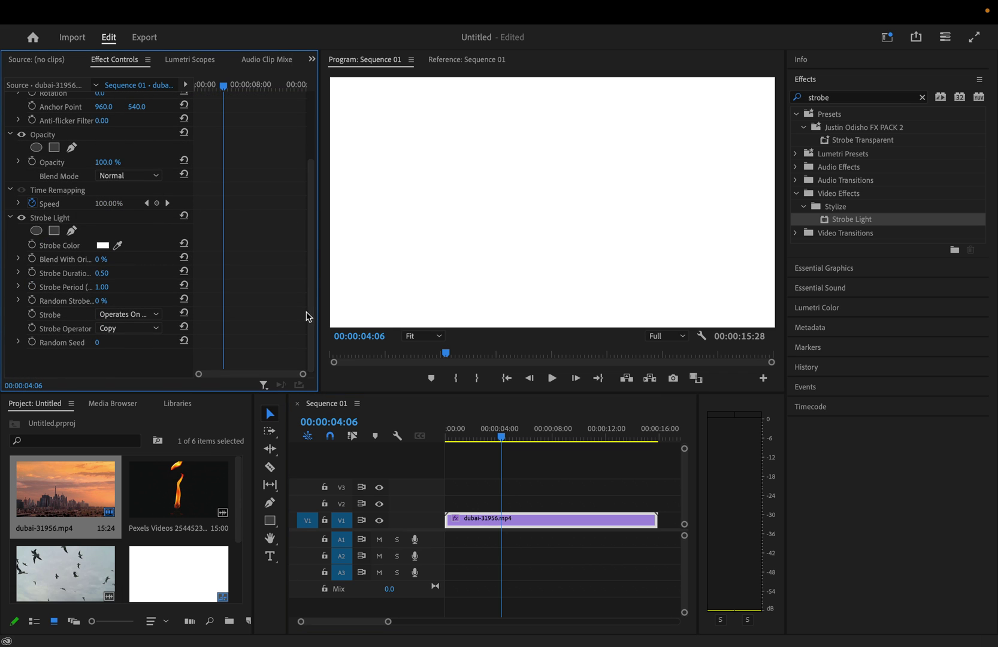
Set the Strobe Color to dark red 842828 and replay the sequence from the start.
{"action": "left_click", "coordinate": [62, 220]}
{"action": "left_click", "coordinate": [47, 249]}
{"action": "left_click", "coordinate": [103, 246]}
{"action": "left_click", "coordinate": [461, 346]}
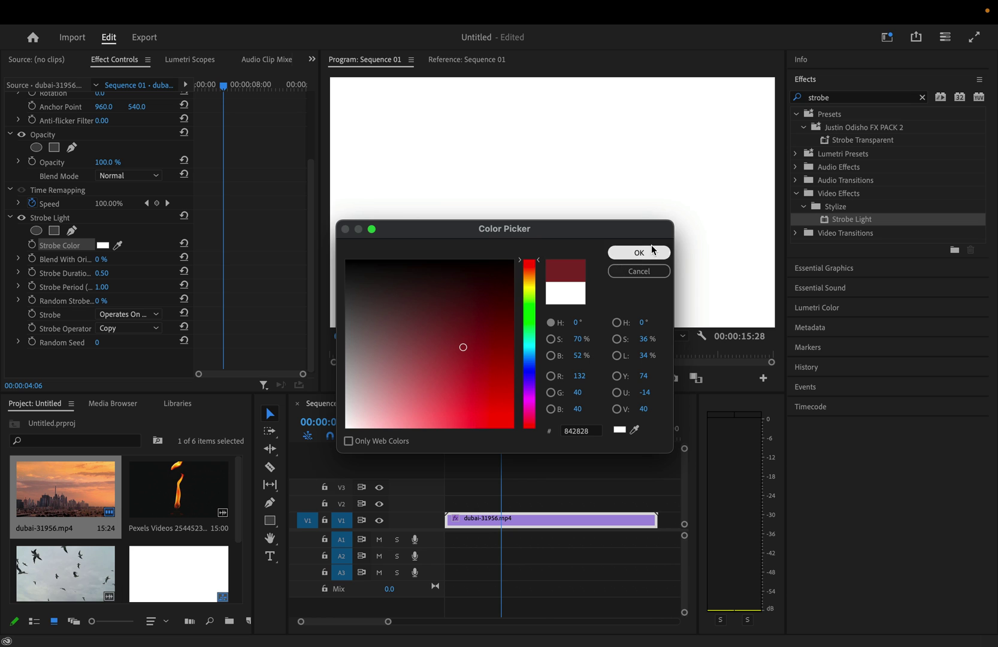
{"action": "left_click", "coordinate": [645, 255]}
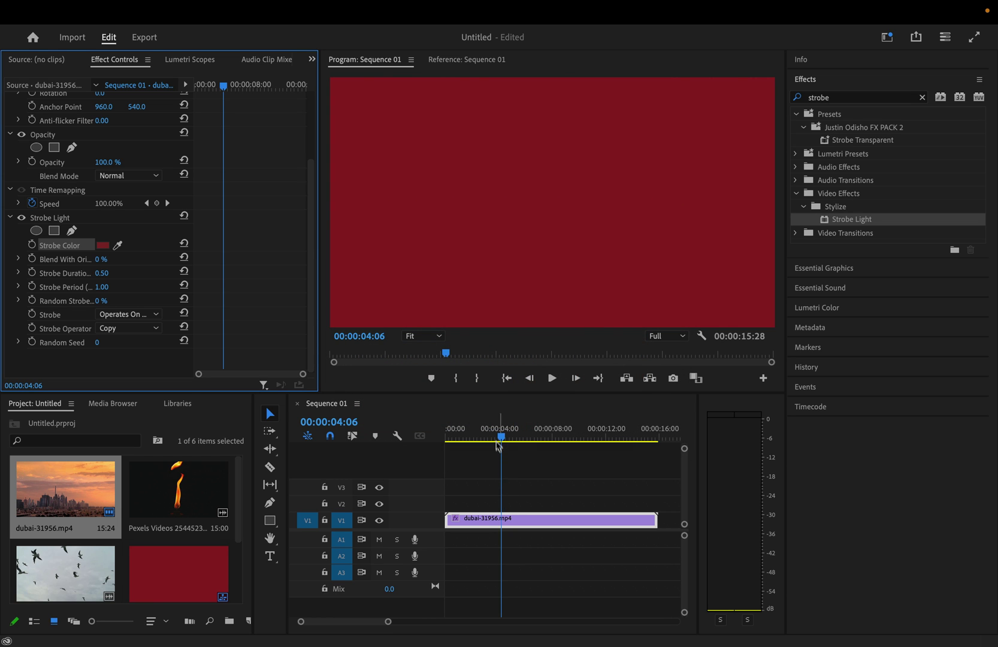
{"action": "left_click", "coordinate": [447, 436]}
{"action": "key", "text": "space"}
{"action": "key", "text": "space"}
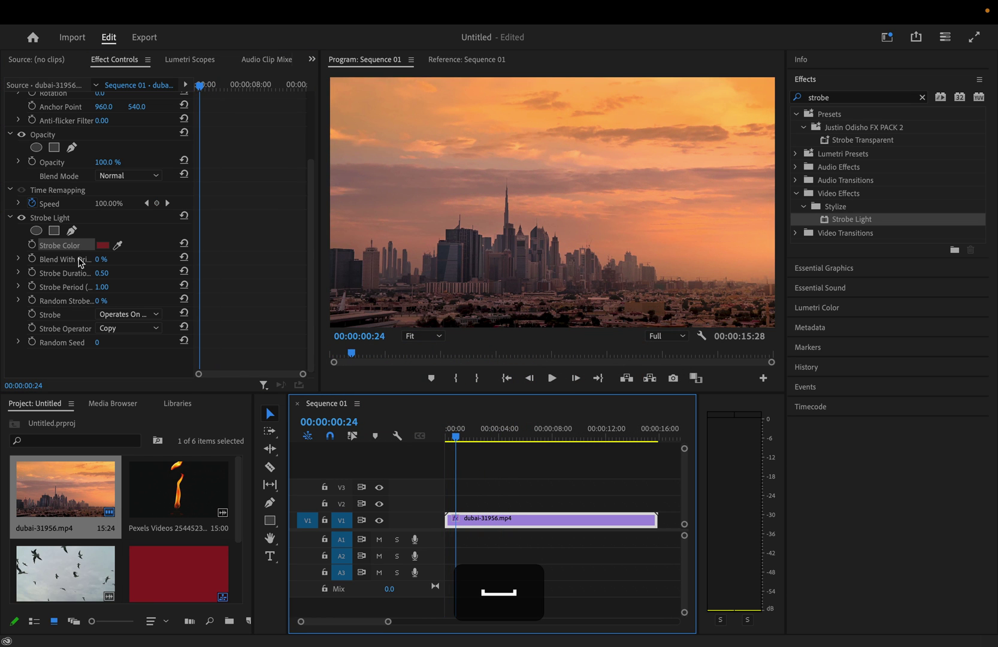
{"action": "left_click", "coordinate": [98, 262]}
{"action": "left_click_drag", "start_coordinate": [100, 259], "coordinate": [114, 259]}
{"action": "key", "text": "space"}
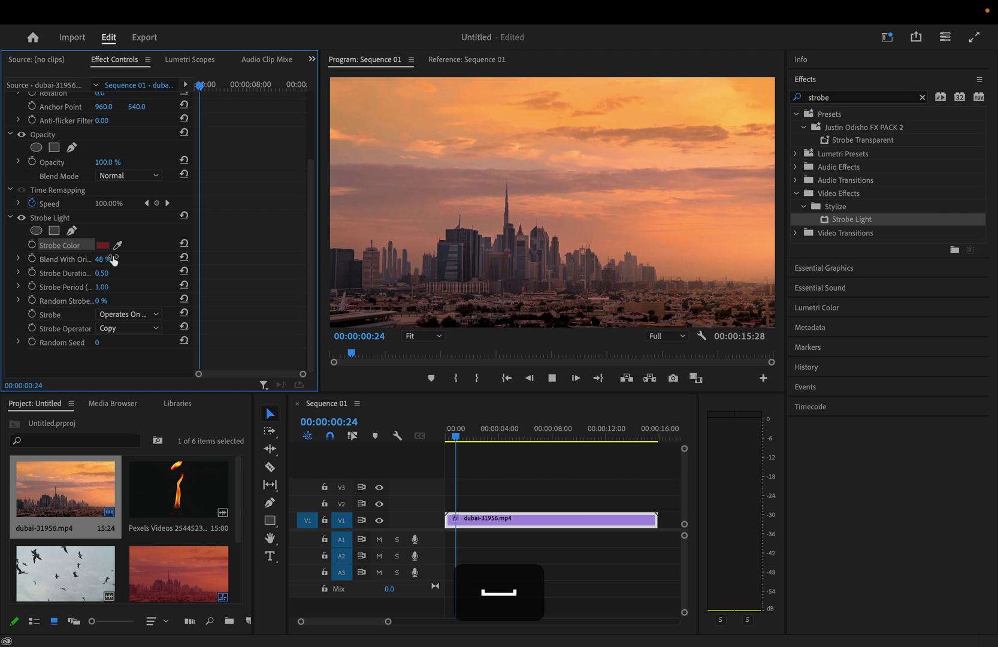
{"action": "key", "text": "space"}
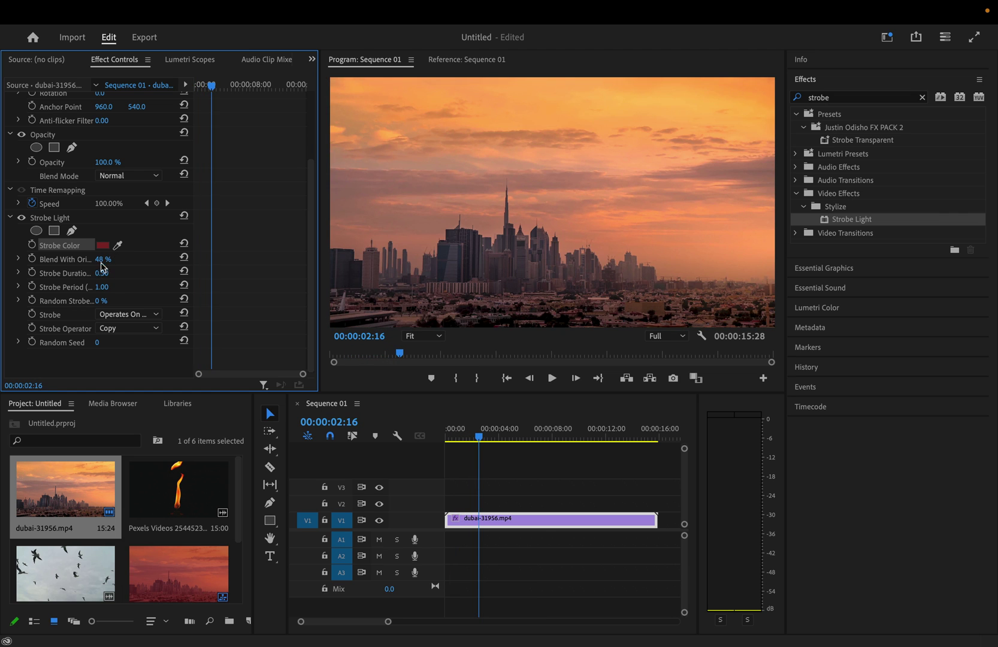
{"action": "left_click", "coordinate": [184, 258]}
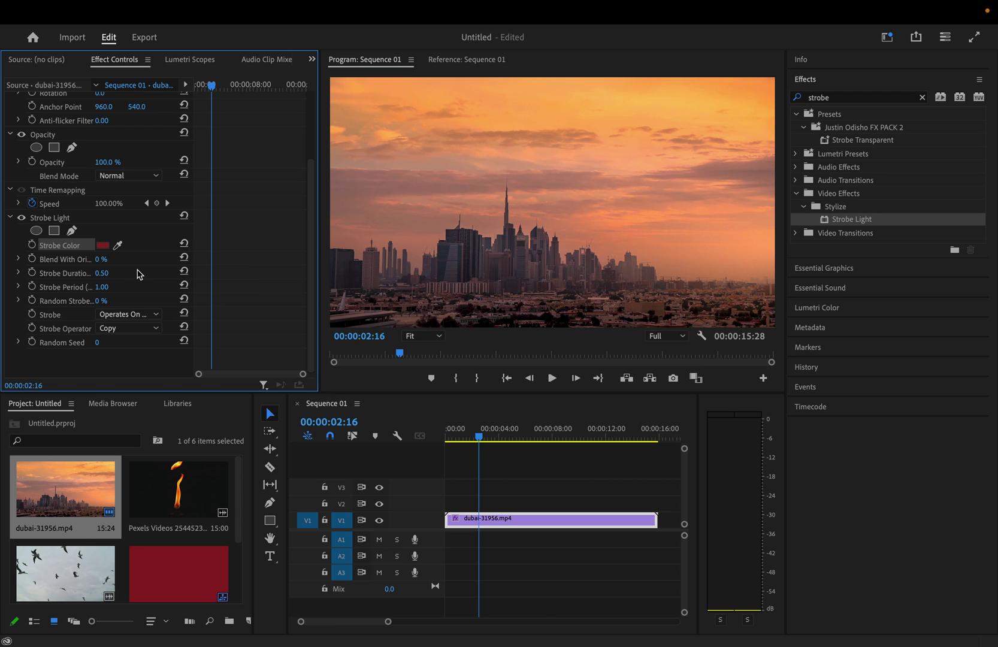
{"action": "left_click", "coordinate": [103, 272]}
{"action": "left_click", "coordinate": [104, 287]}
Raise Random Strobe Probability to 41% and replay the sequence from the start to check the flashes.
{"action": "left_click", "coordinate": [448, 435]}
{"action": "key", "text": "space"}
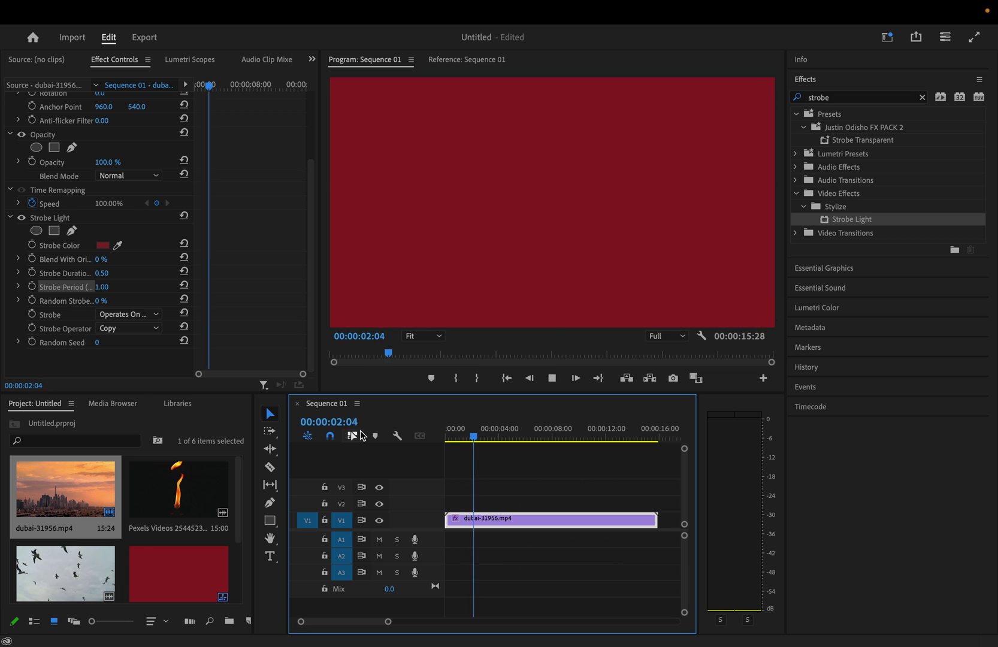
{"action": "key", "text": "space"}
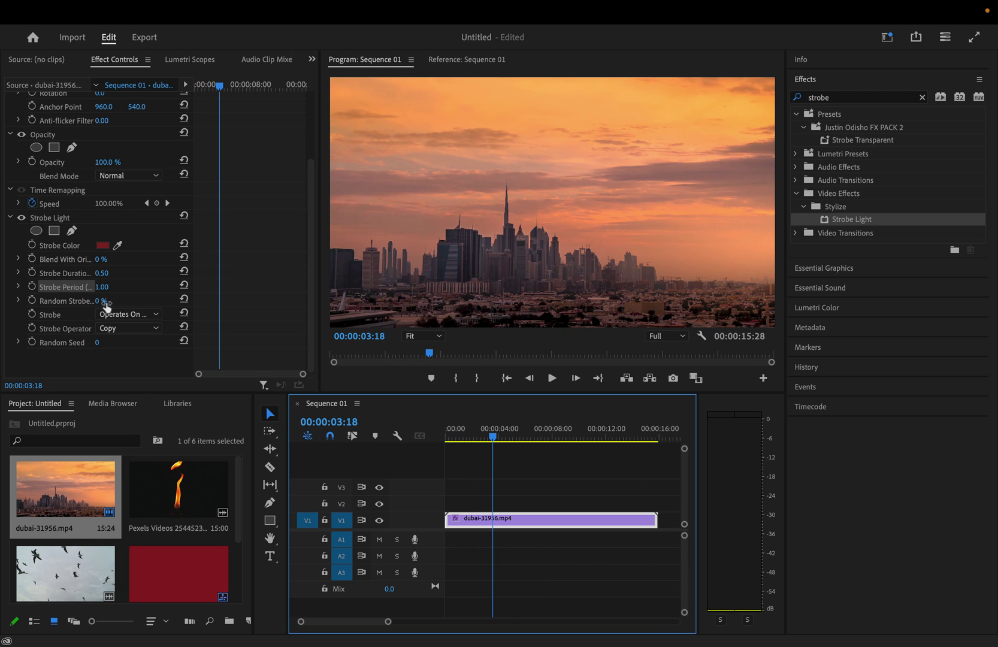
{"action": "left_click_drag", "start_coordinate": [99, 301], "coordinate": [124, 303]}
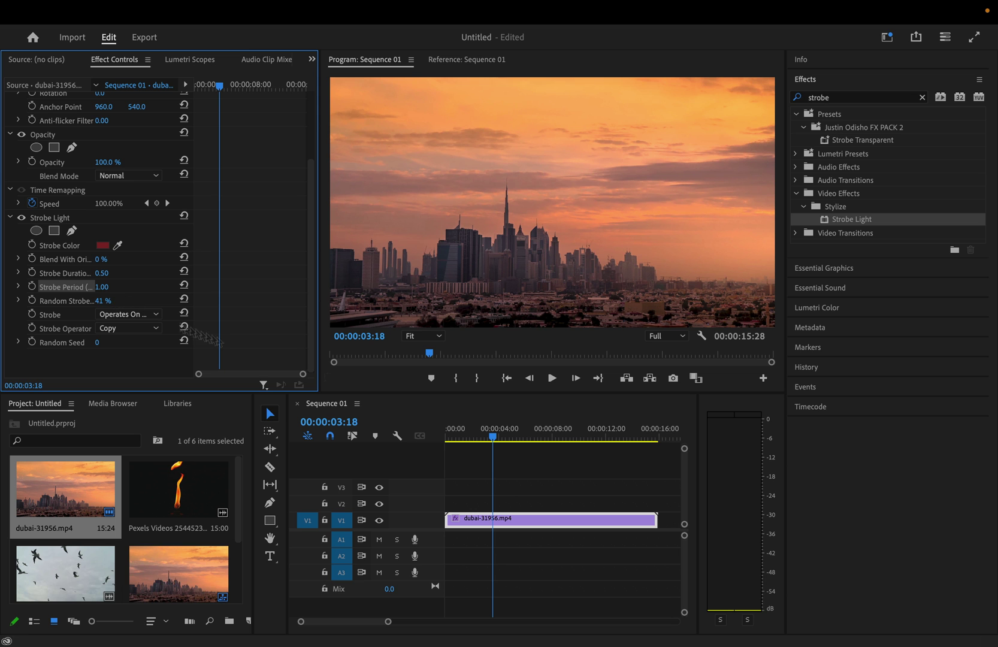
{"action": "left_click", "coordinate": [505, 466]}
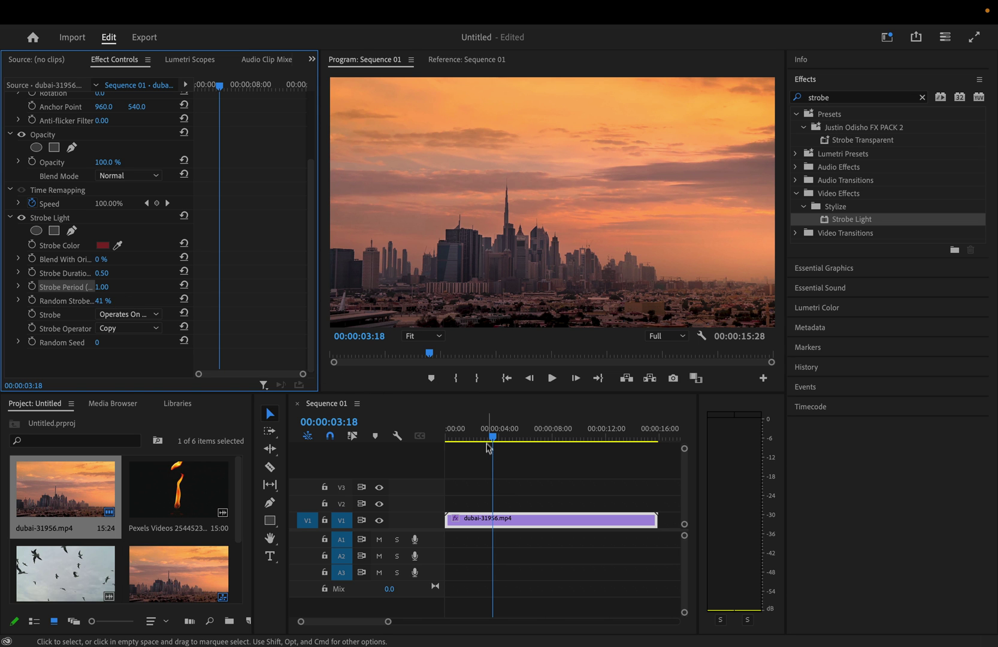
{"action": "key", "text": "Home"}
{"action": "key", "text": "space"}
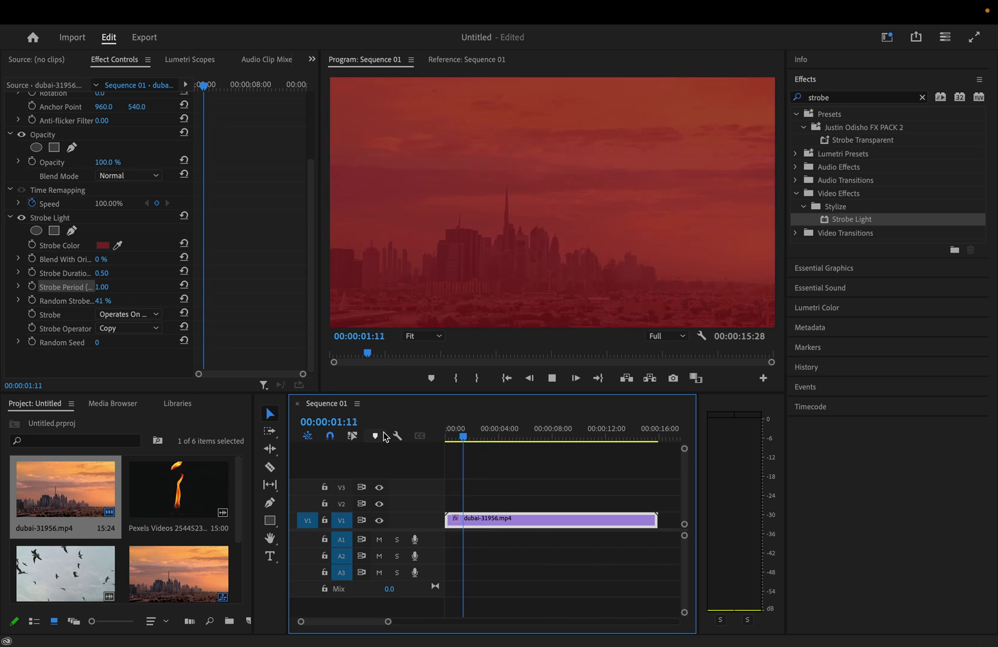
{"action": "key", "text": "space"}
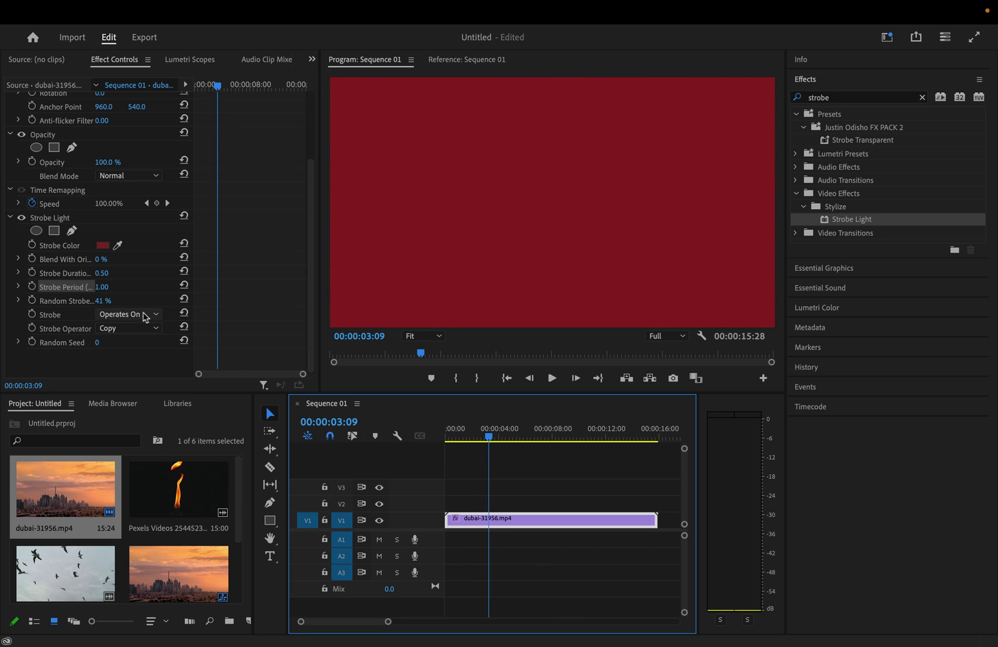
Switch the Strobe mode to Makes Layer Transparent and preview it from the start.
{"action": "left_click", "coordinate": [132, 315]}
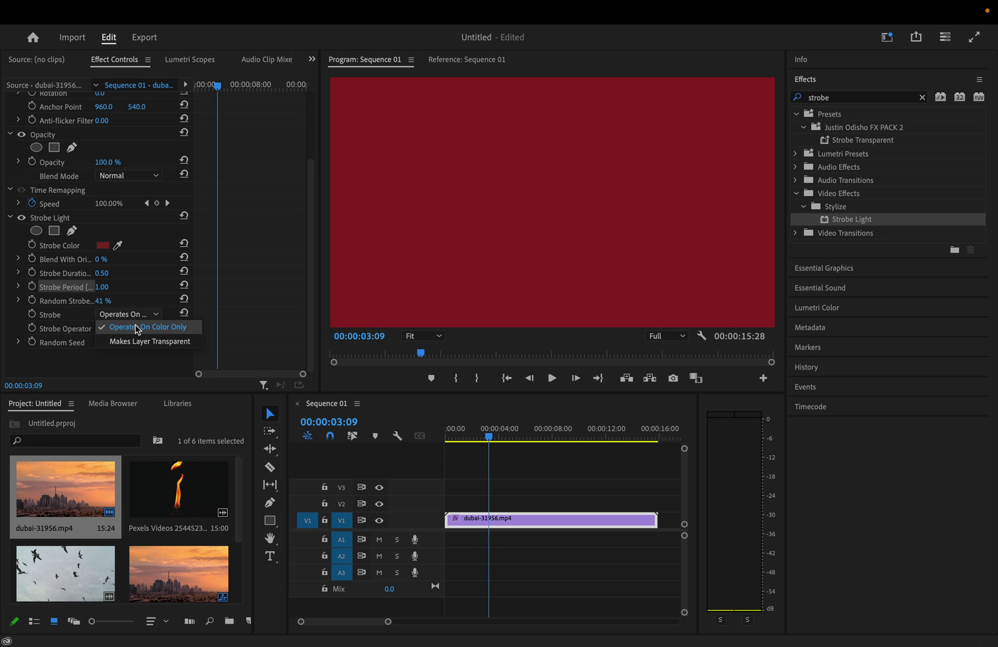
{"action": "left_click", "coordinate": [147, 341]}
{"action": "key", "text": "space"}
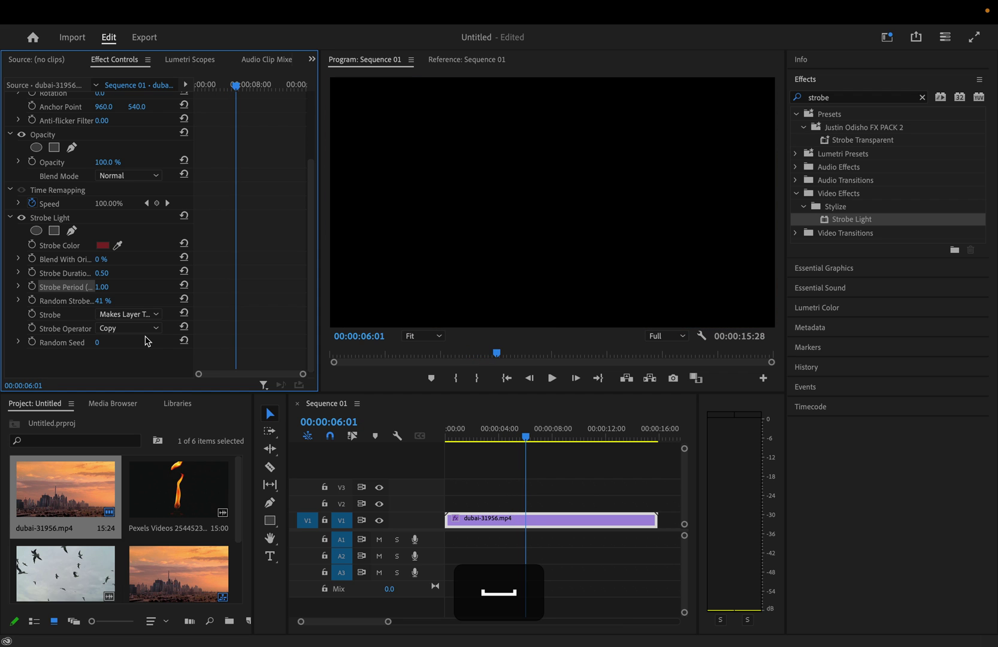
{"action": "left_click_drag", "start_coordinate": [365, 422], "coordinate": [351, 424]}
{"action": "key", "text": "space"}
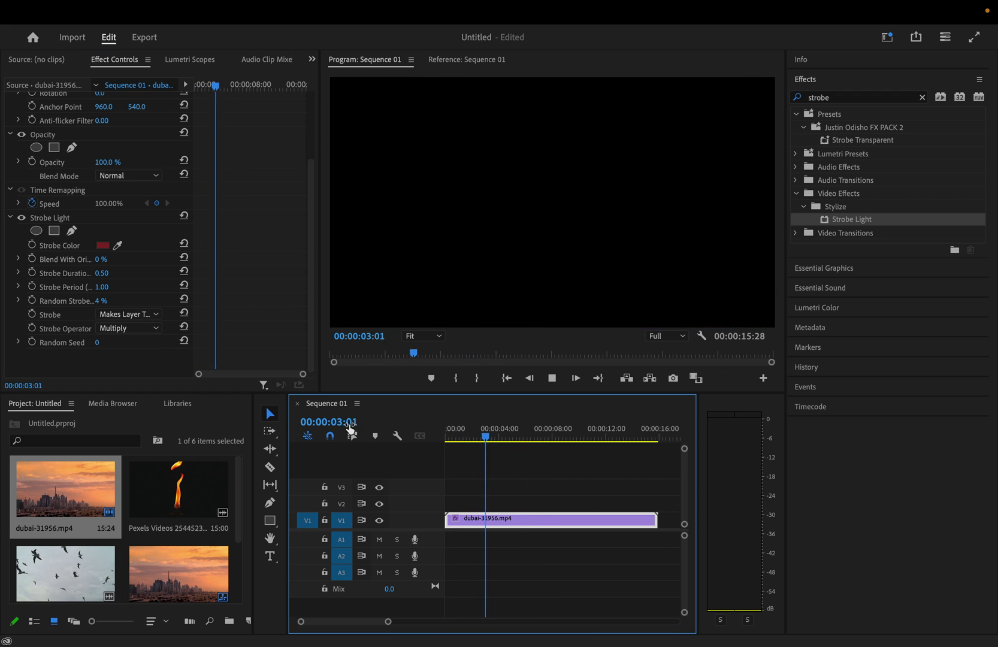
{"action": "key", "text": "space"}
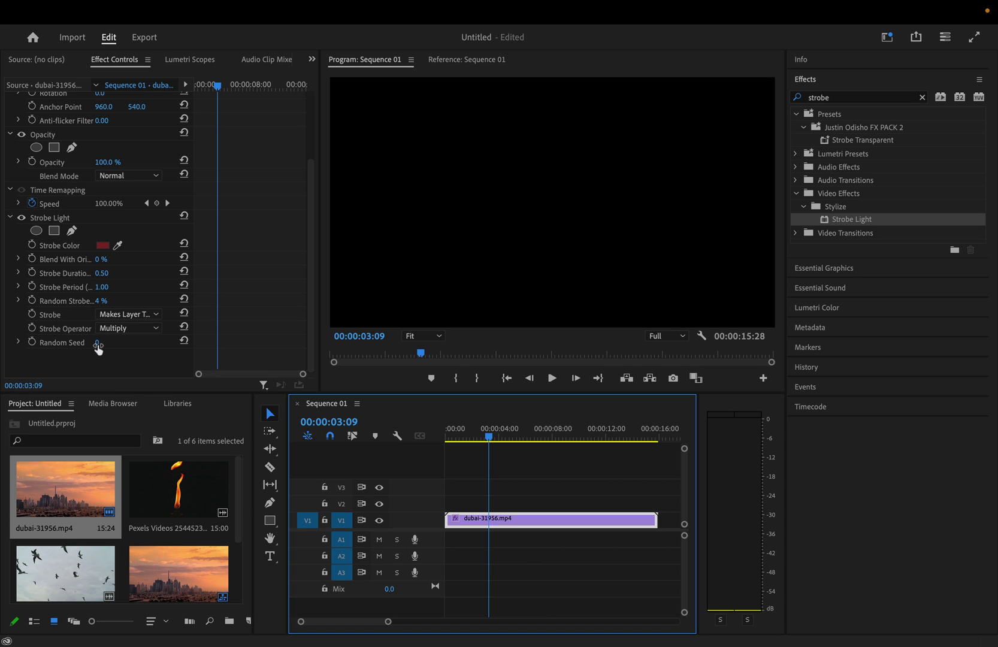
Change the strobe's Random Seed, keyframe it from 07:00 to 08:20, and preview from the start.
{"action": "left_click_drag", "start_coordinate": [98, 348], "coordinate": [113, 343]}
{"action": "key", "text": "space"}
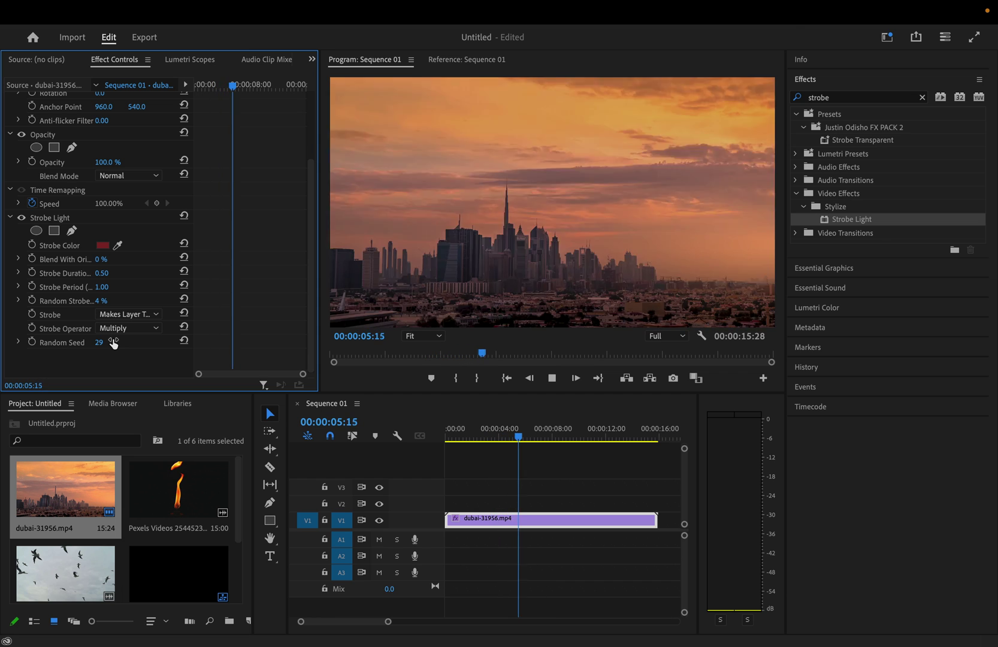
{"action": "key", "text": "space"}
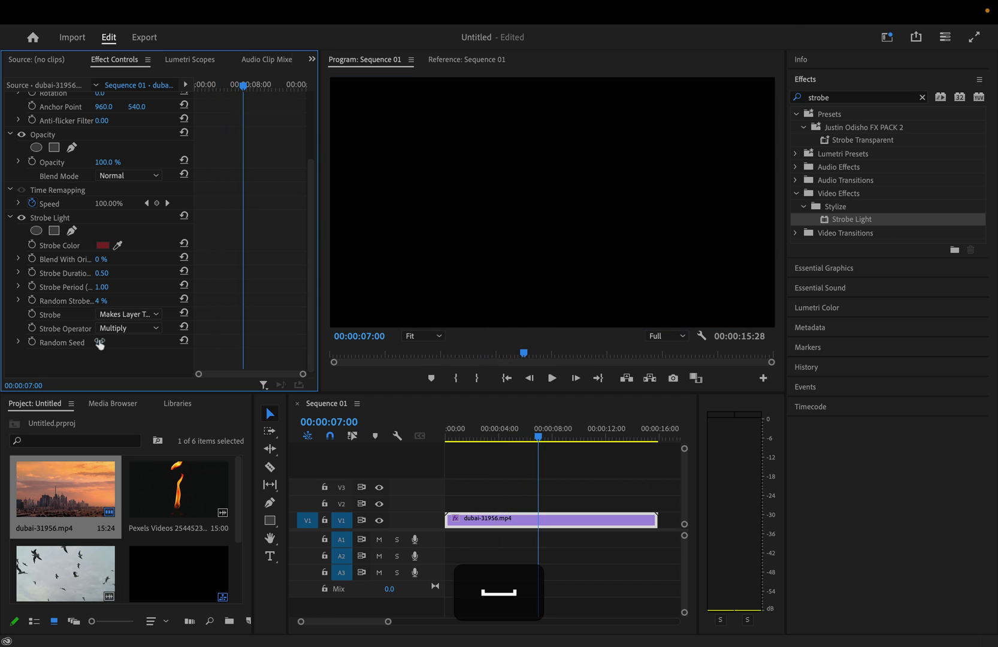
{"action": "left_click", "coordinate": [32, 341]}
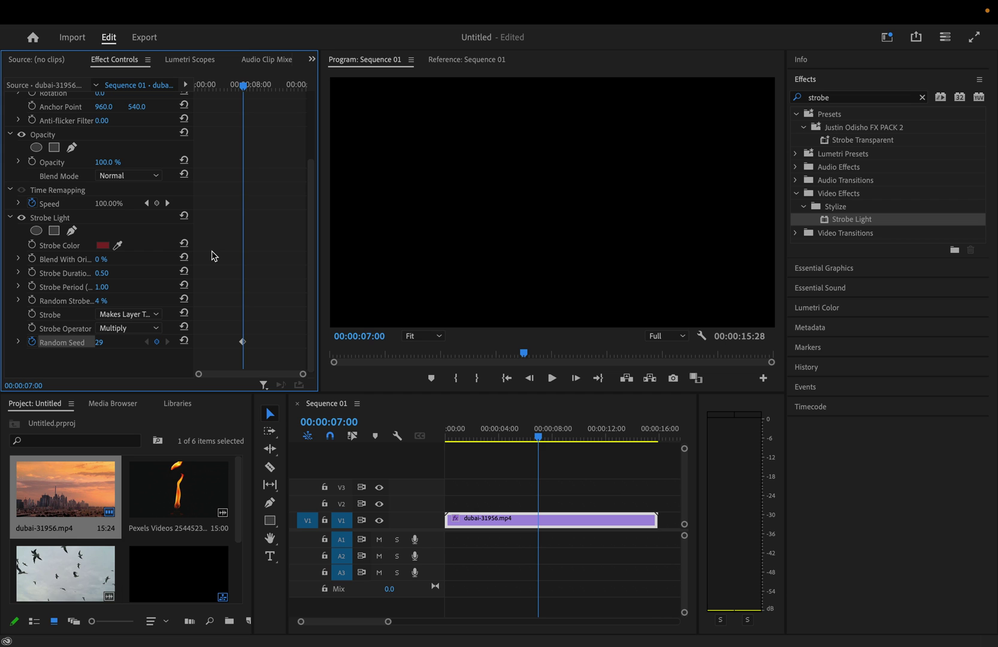
{"action": "left_click_drag", "start_coordinate": [246, 78], "coordinate": [255, 83]}
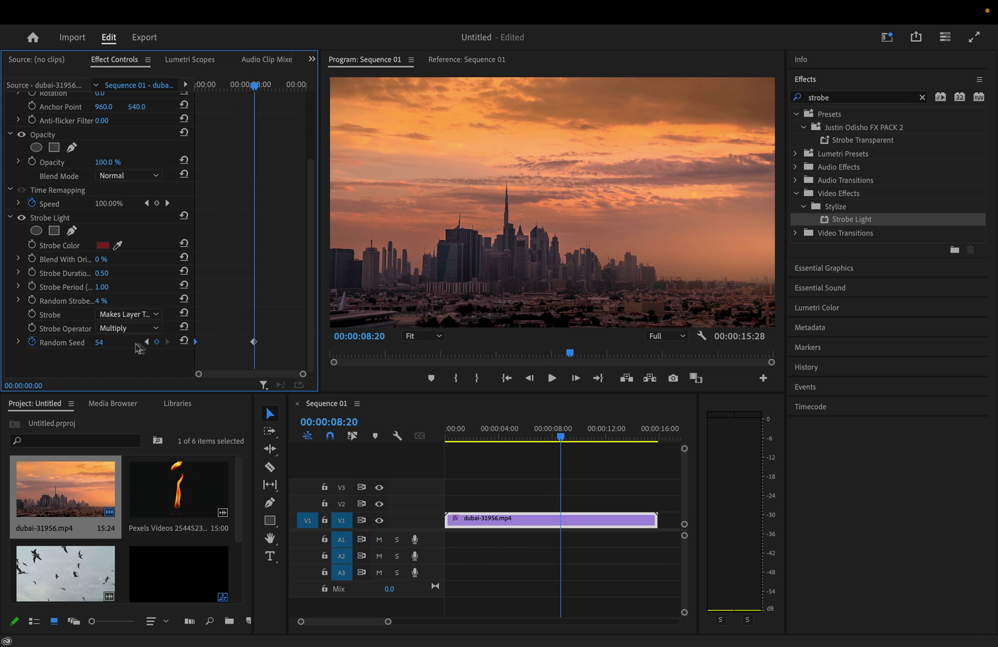
{"action": "key", "text": "Home"}
{"action": "key", "text": "space"}
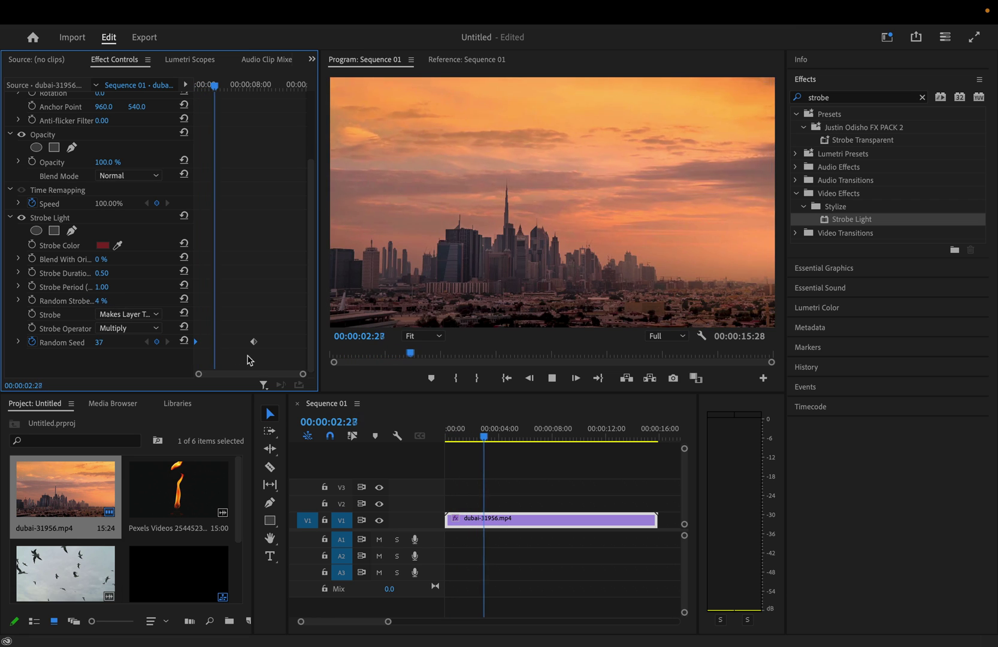
{"action": "key", "text": "space"}
Remove the Random Seed keyframes and delete the Strobe Light effect from the clip.
{"action": "left_click", "coordinate": [32, 342]}
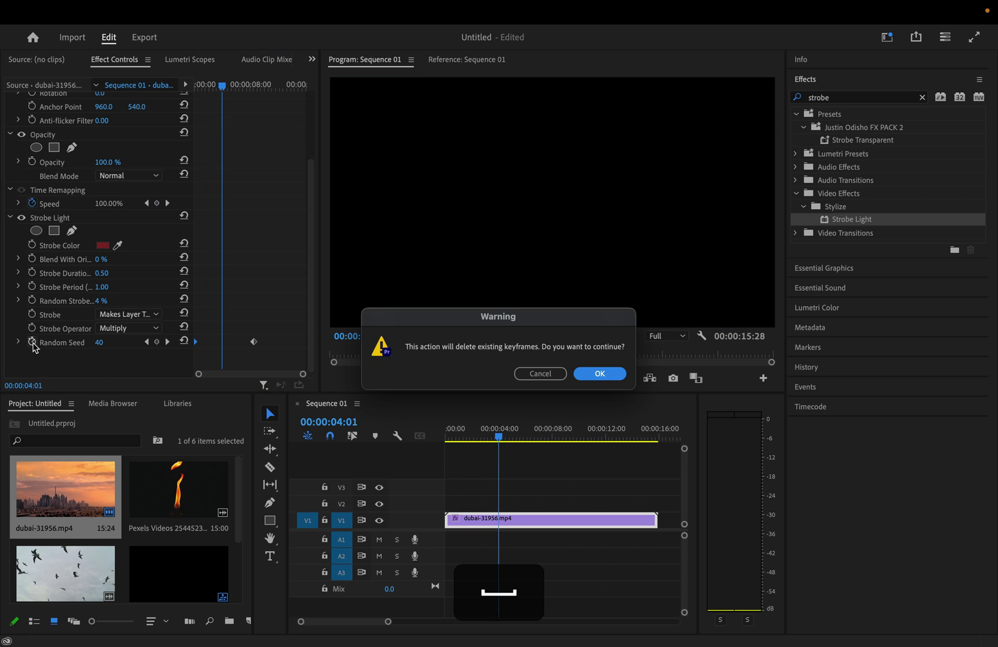
{"action": "left_click", "coordinate": [598, 373]}
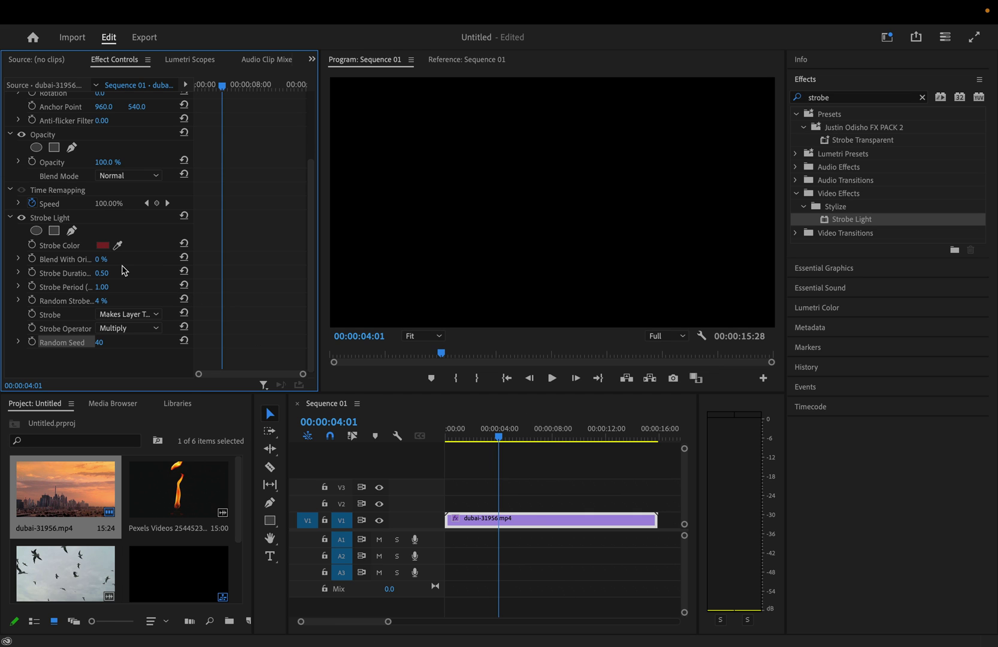
{"action": "left_click", "coordinate": [68, 214]}
{"action": "key", "text": "BackSpace"}
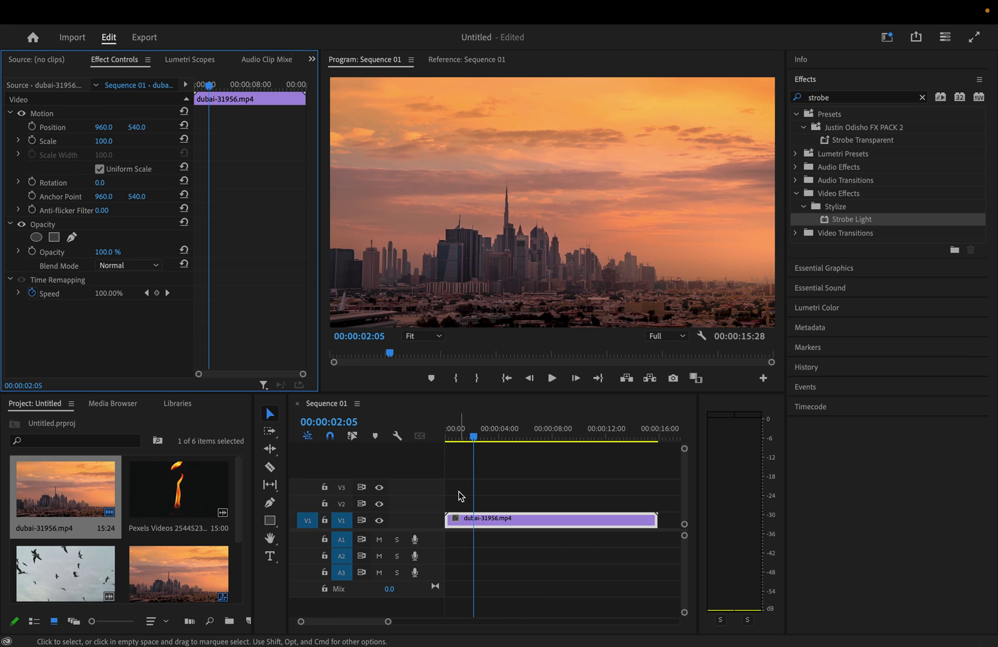
Duplicate the Dubai clip onto track V2 and hide V2's track output.
{"action": "left_click_drag", "start_coordinate": [487, 518], "coordinate": [438, 505]}
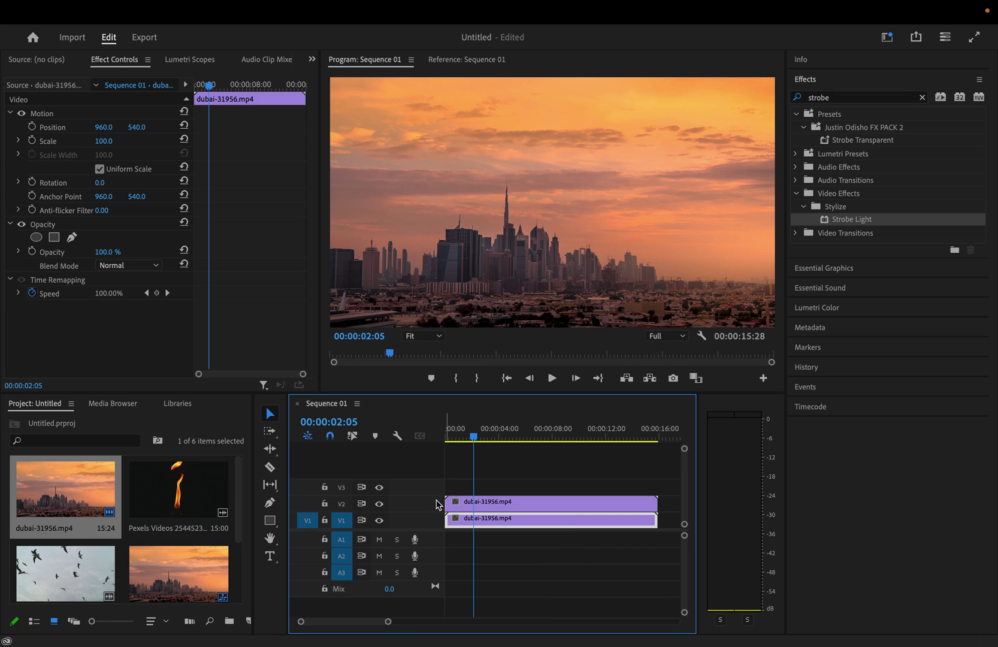
{"action": "left_click", "coordinate": [379, 505]}
{"action": "left_click", "coordinate": [378, 504]}
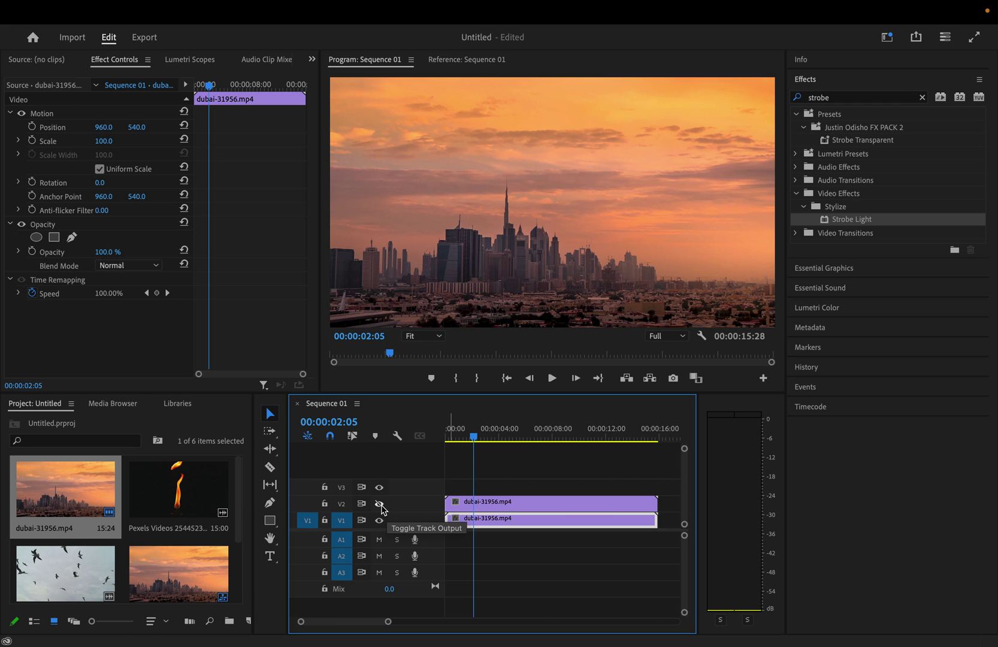
{"action": "left_click", "coordinate": [835, 101]}
Find Gaussian Blur via a 'blur' search, apply it to the V1 Dubai clip, and set Blurriness to 109.
{"action": "type", "text": "gaussian"}
{"action": "key", "text": "BackSpace"}
{"action": "key", "text": "BackSpace"}
{"action": "key", "text": "BackSpace"}
{"action": "key", "text": "BackSpace"}
{"action": "key", "text": "BackSpace"}
{"action": "key", "text": "BackSpace"}
{"action": "key", "text": "BackSpace"}
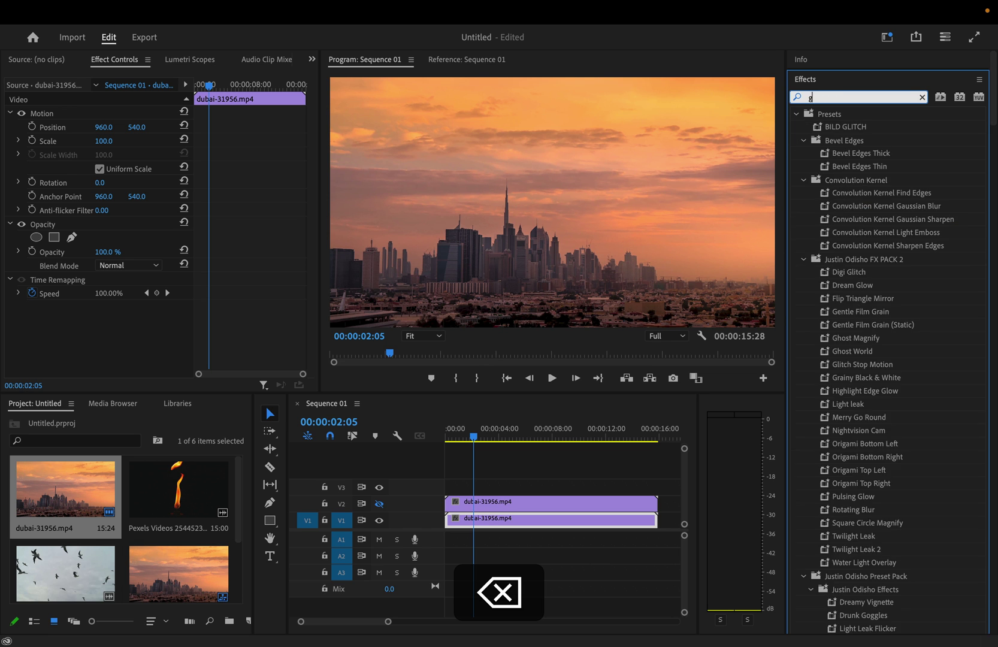
{"action": "type", "text": "aus"}
{"action": "key", "text": "BackSpace"}
{"action": "key", "text": "BackSpace"}
{"action": "key", "text": "BackSpace"}
{"action": "key", "text": "BackSpace"}
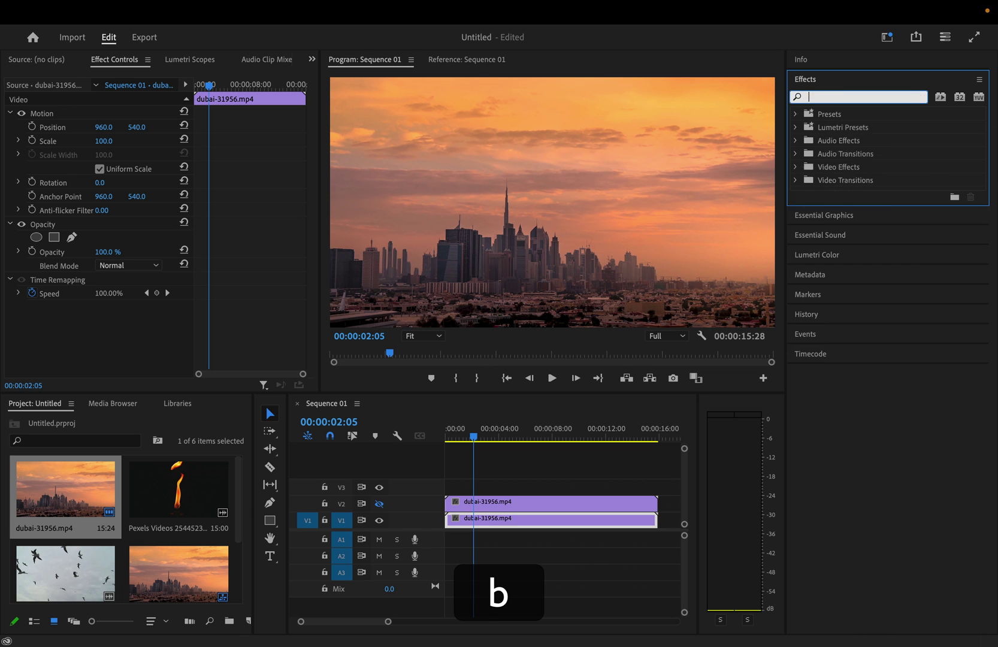
{"action": "type", "text": "blur"}
{"action": "scroll", "coordinate": [865, 307], "scroll_direction": "down", "scroll_amount": 1}
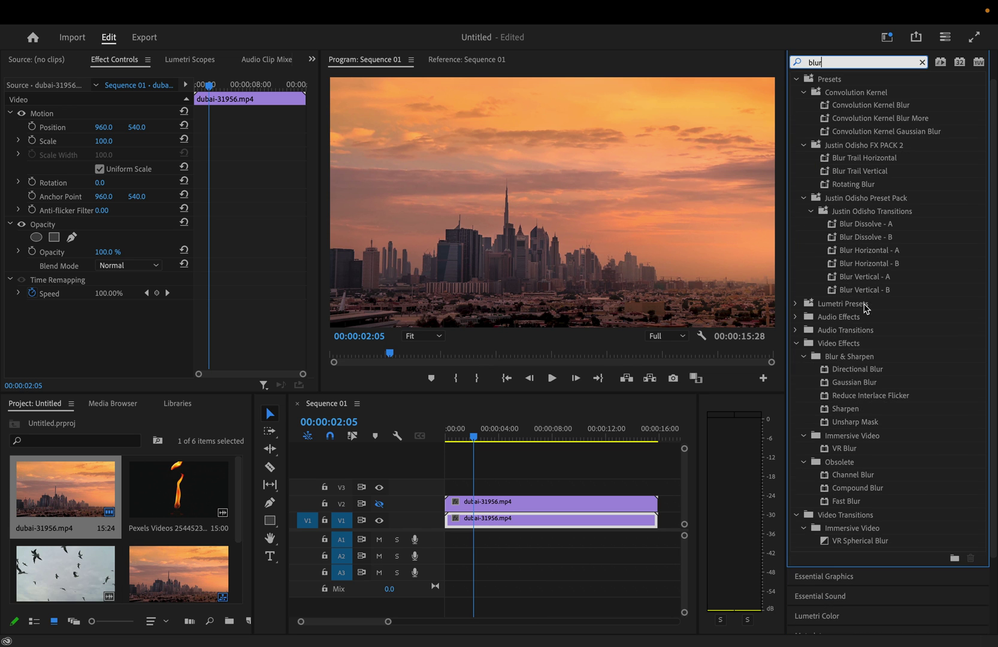
{"action": "left_click_drag", "start_coordinate": [867, 386], "coordinate": [520, 521]}
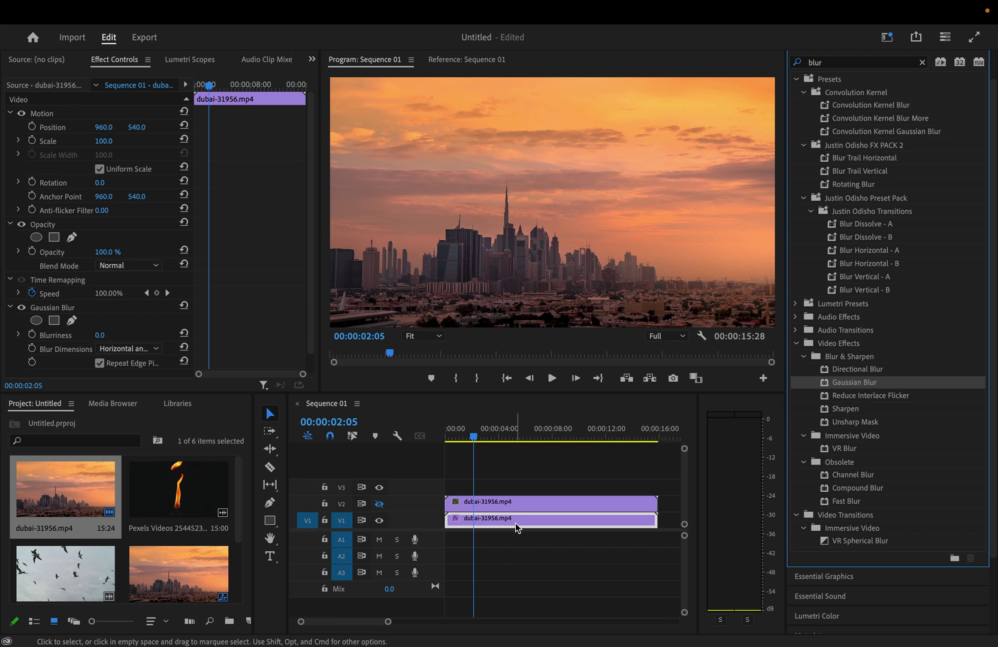
{"action": "left_click_drag", "start_coordinate": [107, 340], "coordinate": [114, 336]}
Keyframe Blurriness at 109, then drop it to 0 at 00:00:04:19.
{"action": "key", "text": "space"}
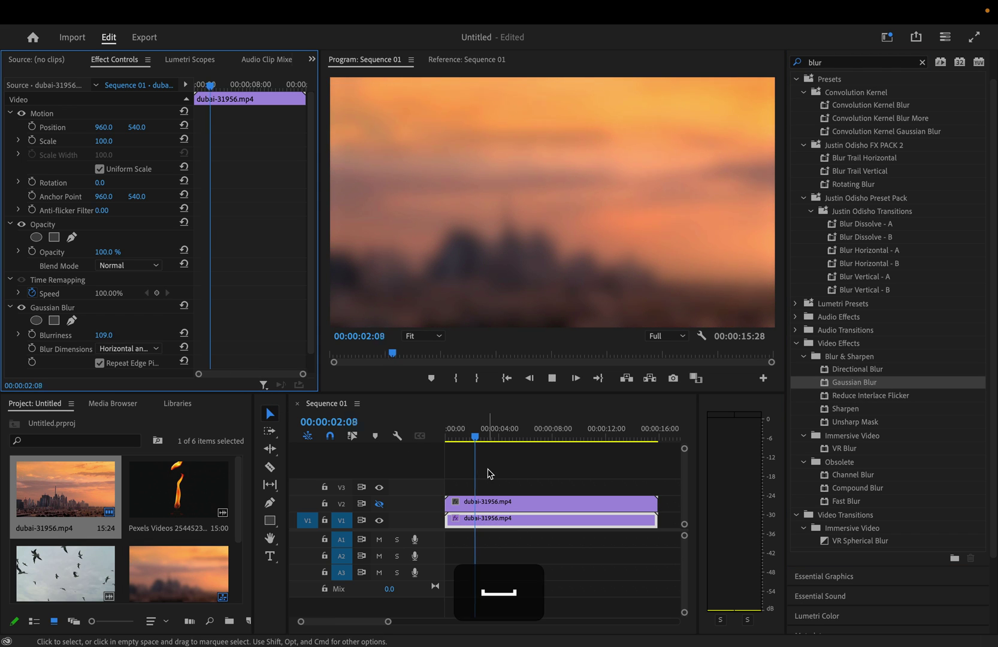
{"action": "key", "text": "space"}
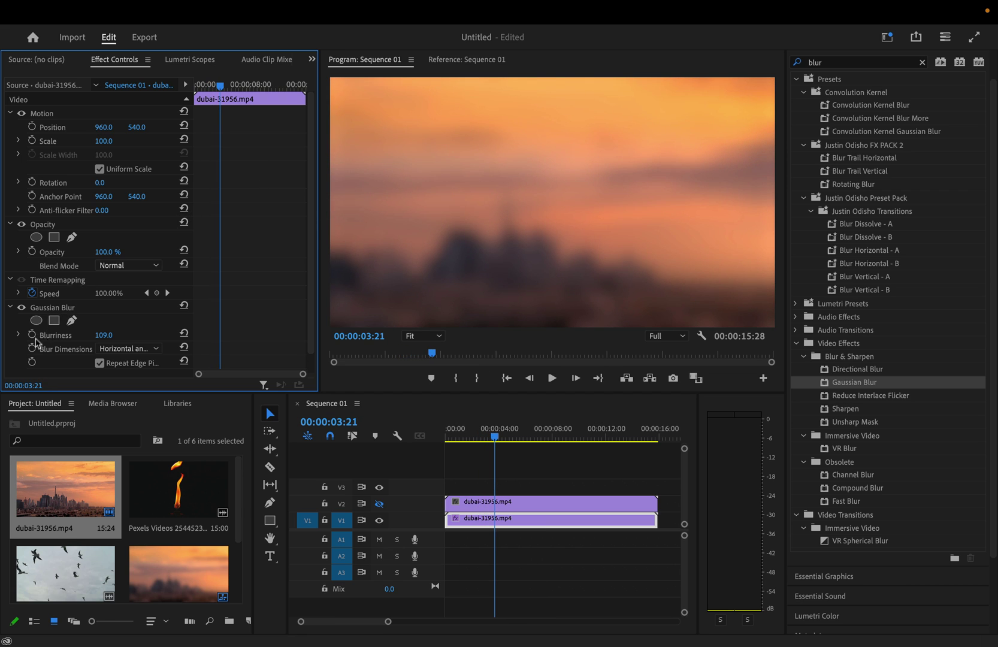
{"action": "left_click", "coordinate": [32, 334]}
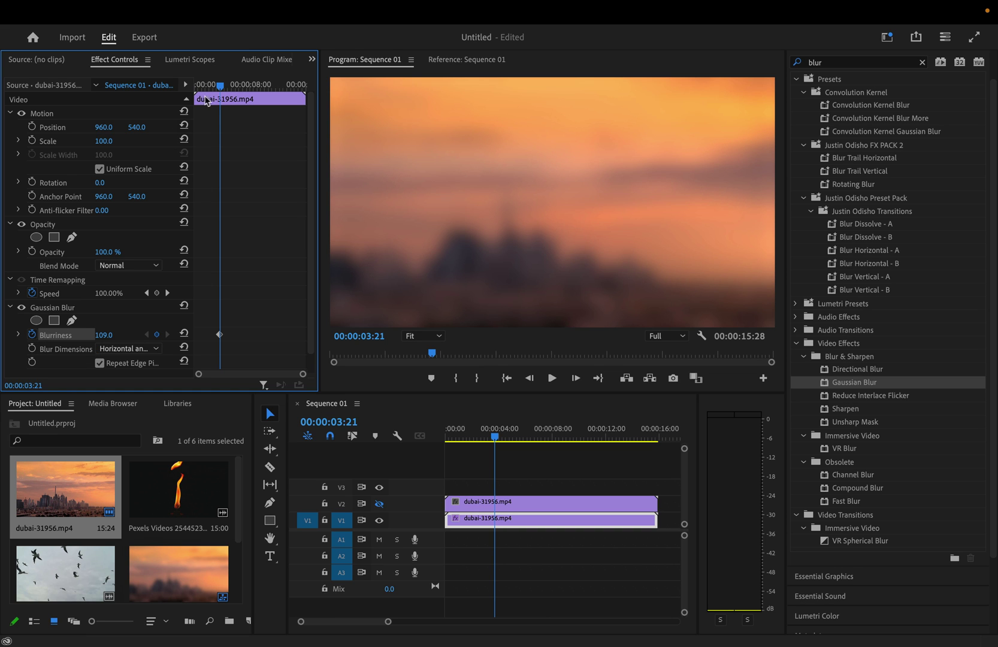
{"action": "left_click_drag", "start_coordinate": [220, 85], "coordinate": [227, 86]}
{"action": "left_click_drag", "start_coordinate": [103, 334], "coordinate": [119, 334]}
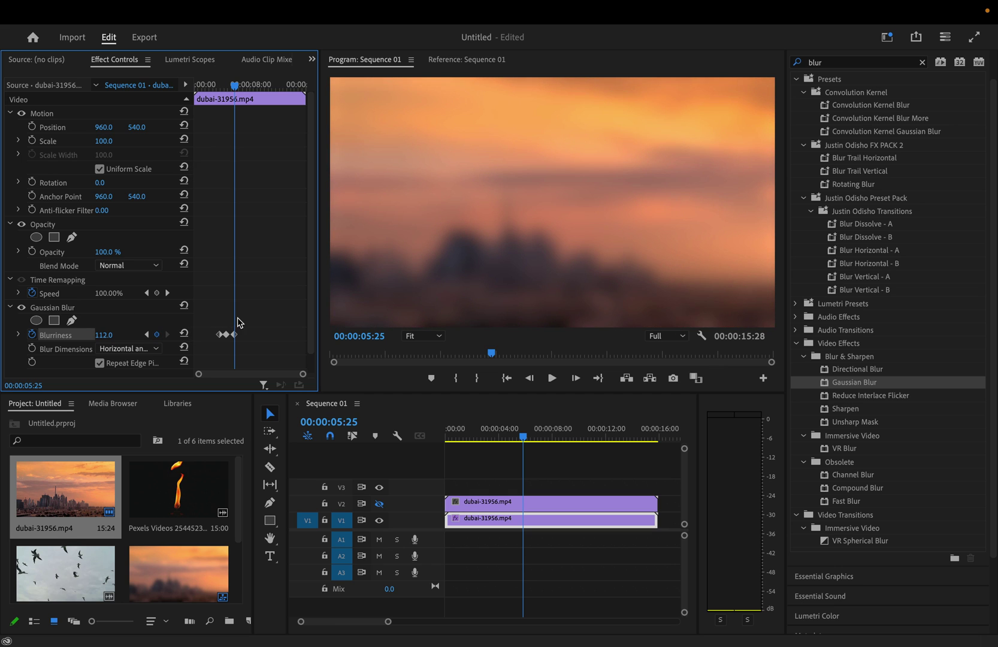
Copy the Blurriness keyframes and paste them repeatedly further along the clip, then preview the flicker.
{"action": "left_click_drag", "start_coordinate": [226, 322], "coordinate": [211, 360]}
{"action": "key", "text": "x"}
{"action": "key", "text": "super+c"}
{"action": "key", "text": "super+v"}
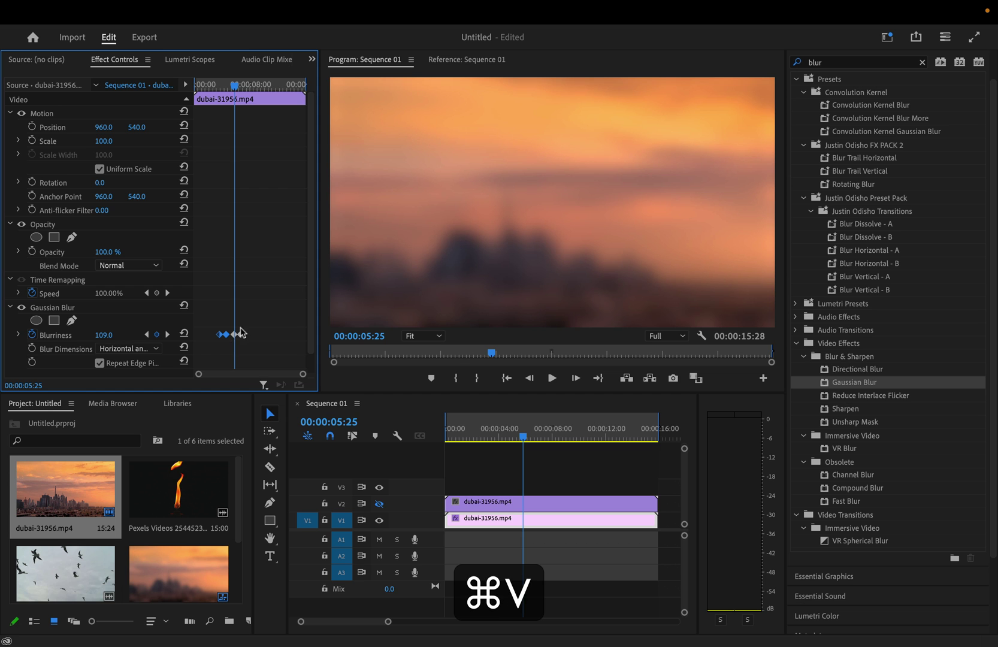
{"action": "mouse_move", "coordinate": [242, 80]}
{"action": "left_mouse_down"}
{"action": "mouse_move", "coordinate": [268, 84]}
{"action": "mouse_move", "coordinate": [224, 84]}
{"action": "left_mouse_up"}
{"action": "key", "text": "super+v"}
{"action": "key", "text": "space"}
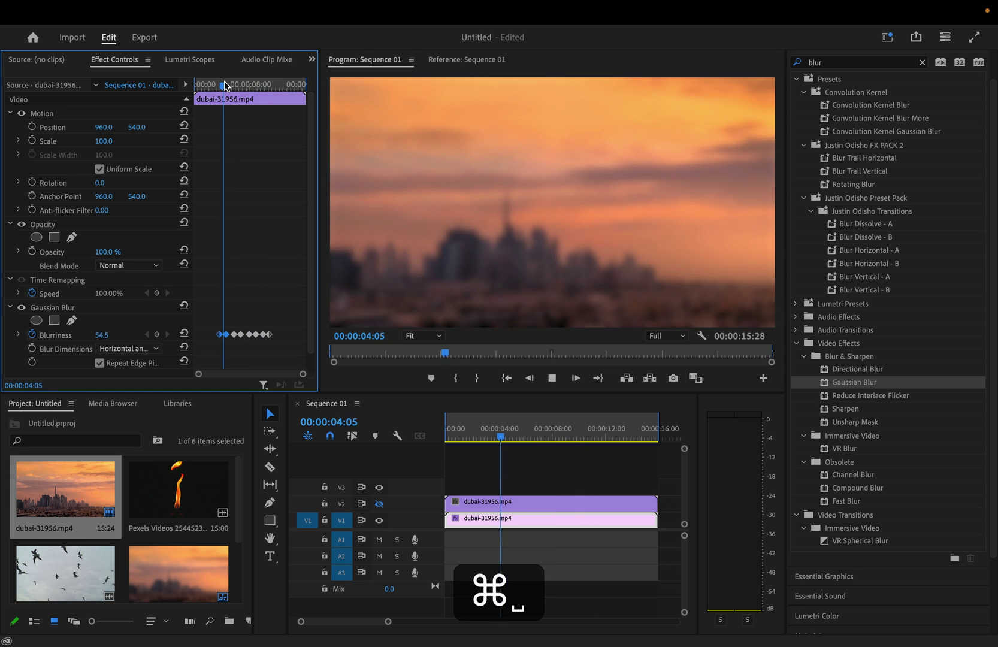
{"action": "key", "text": "space"}
Set all Blurriness keyframes to Hold interpolation and play back the snapping blur.
{"action": "left_click_drag", "start_coordinate": [284, 308], "coordinate": [209, 361]}
{"action": "right_click", "coordinate": [232, 334]}
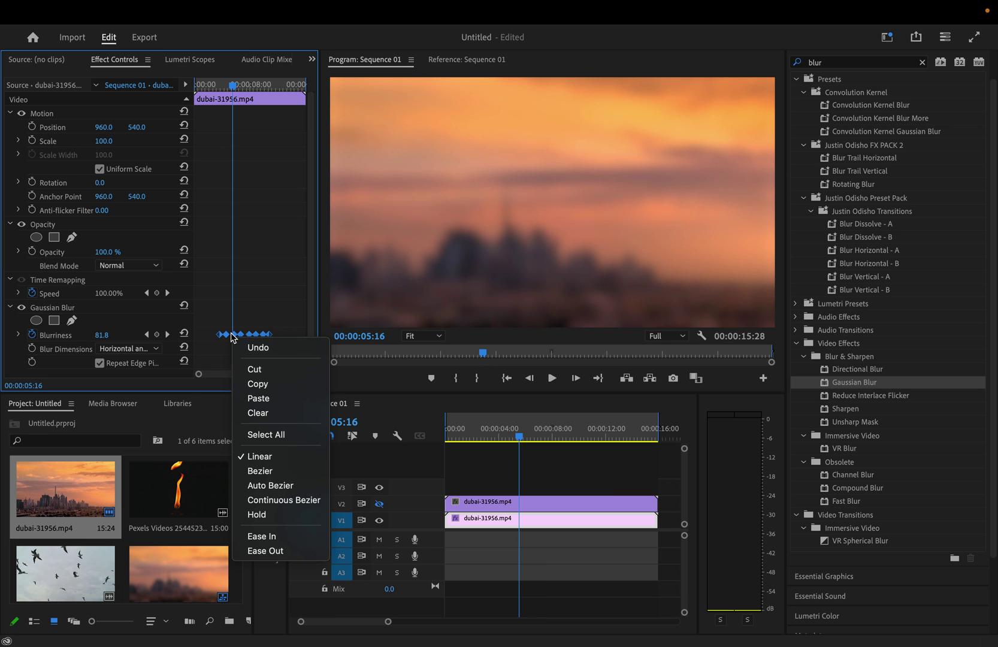
{"action": "left_click", "coordinate": [282, 515]}
{"action": "key", "text": "space"}
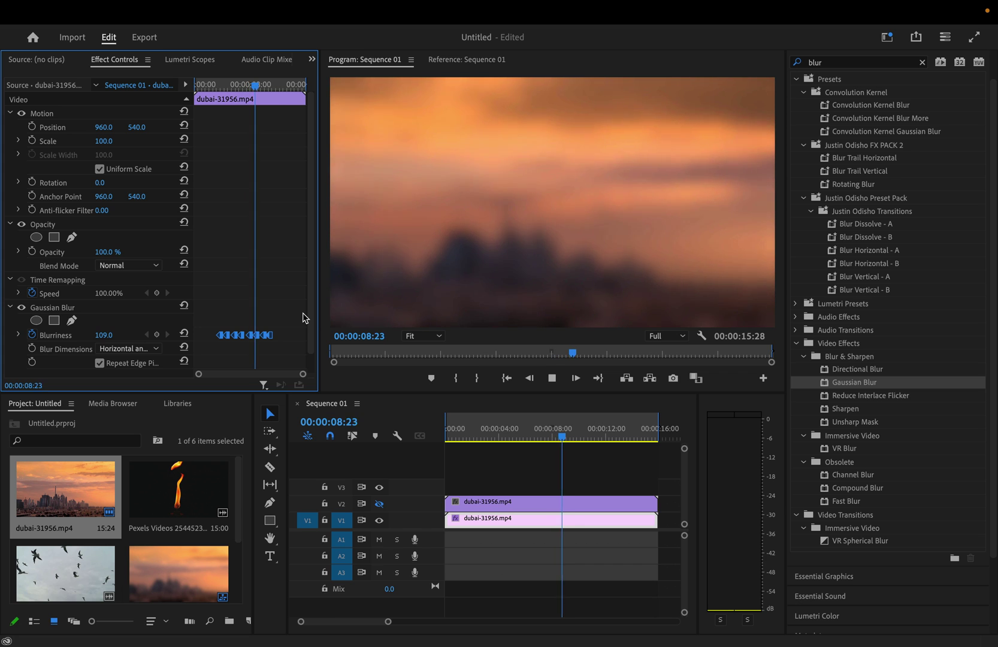
{"action": "key", "text": "space"}
Undo the last keyframe change and delete the stray Blurriness keyframes.
{"action": "key", "text": "super+z"}
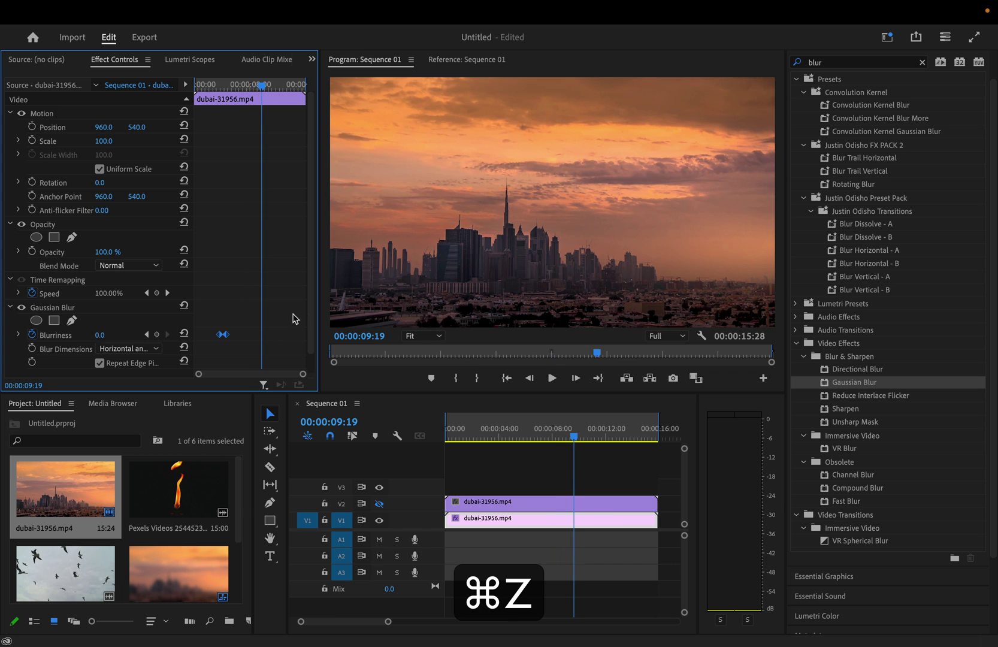
{"action": "left_click", "coordinate": [216, 341]}
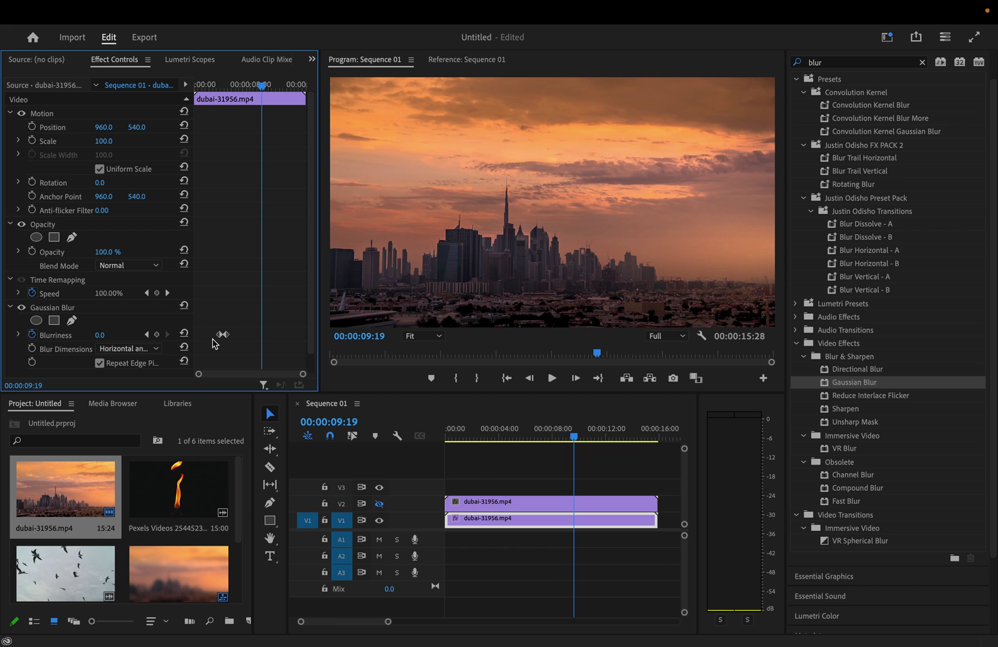
{"action": "key", "text": "BackSpace"}
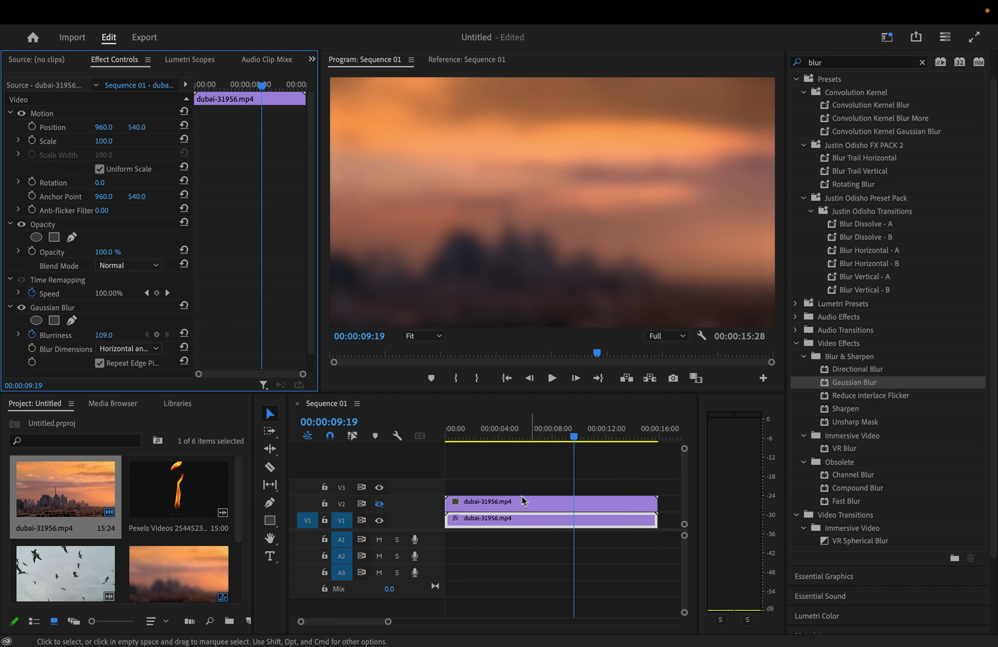
Show track V2 again and apply Strobe Light to the top Dubai clip.
{"action": "left_click", "coordinate": [379, 503]}
{"action": "left_click", "coordinate": [497, 504]}
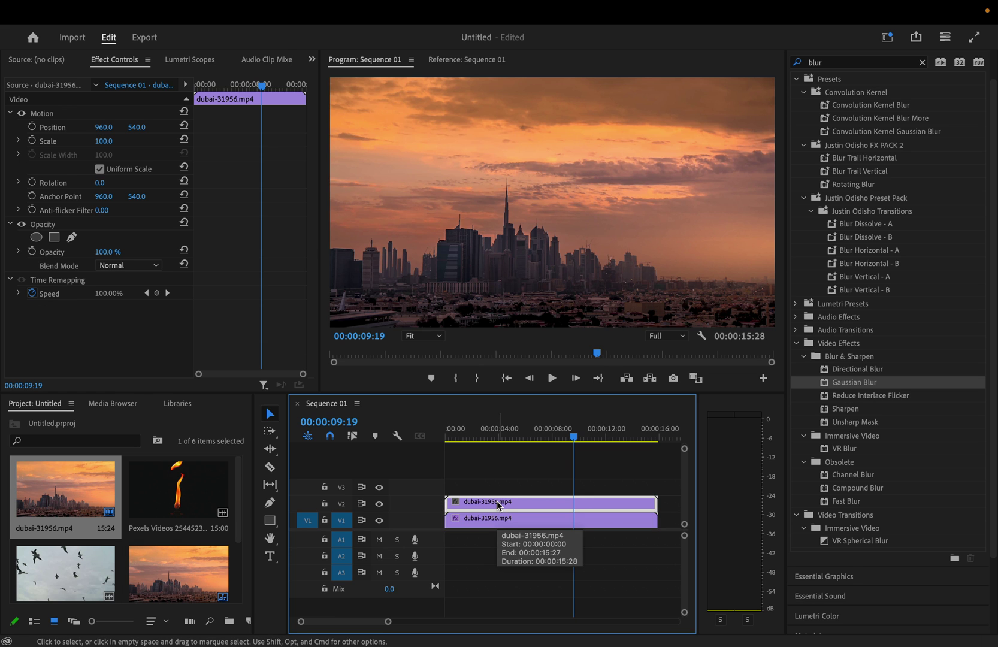
{"action": "left_click", "coordinate": [839, 63]}
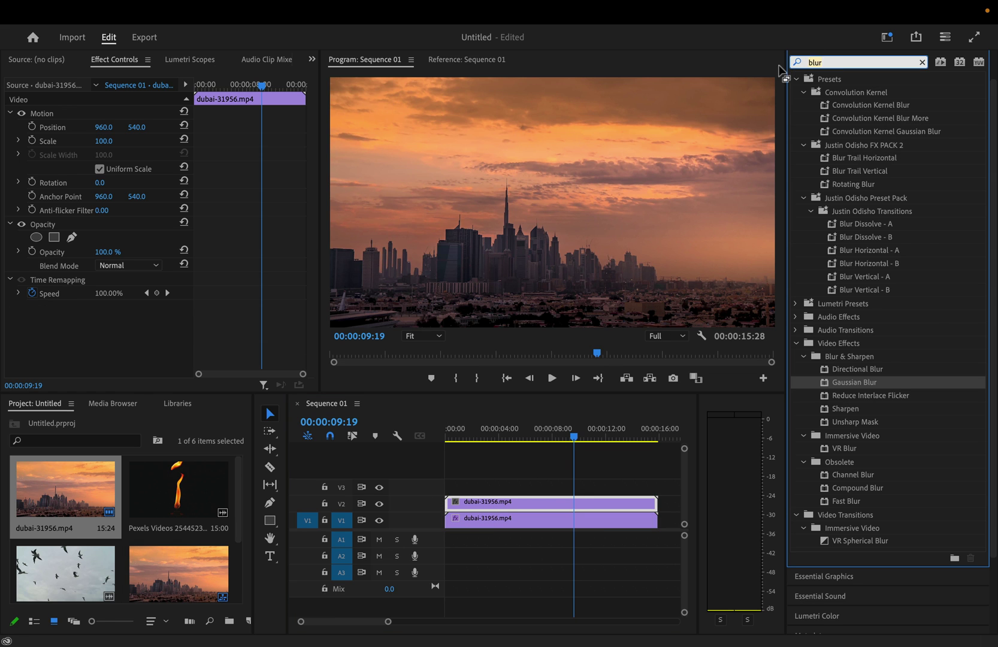
{"action": "type", "text": "strobe"}
{"action": "left_click_drag", "start_coordinate": [851, 219], "coordinate": [533, 503]}
Set the top clip's Strobe to Makes Layer Transparent and return the playhead to the start.
{"action": "scroll", "coordinate": [151, 320], "scroll_direction": "down", "scroll_amount": 3}
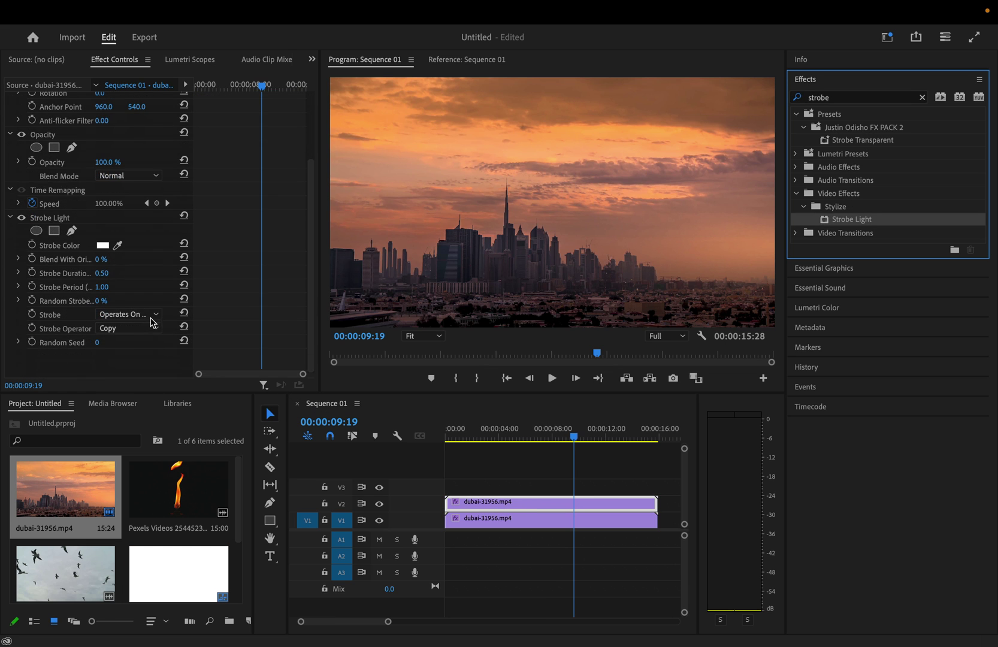
{"action": "left_click", "coordinate": [138, 320]}
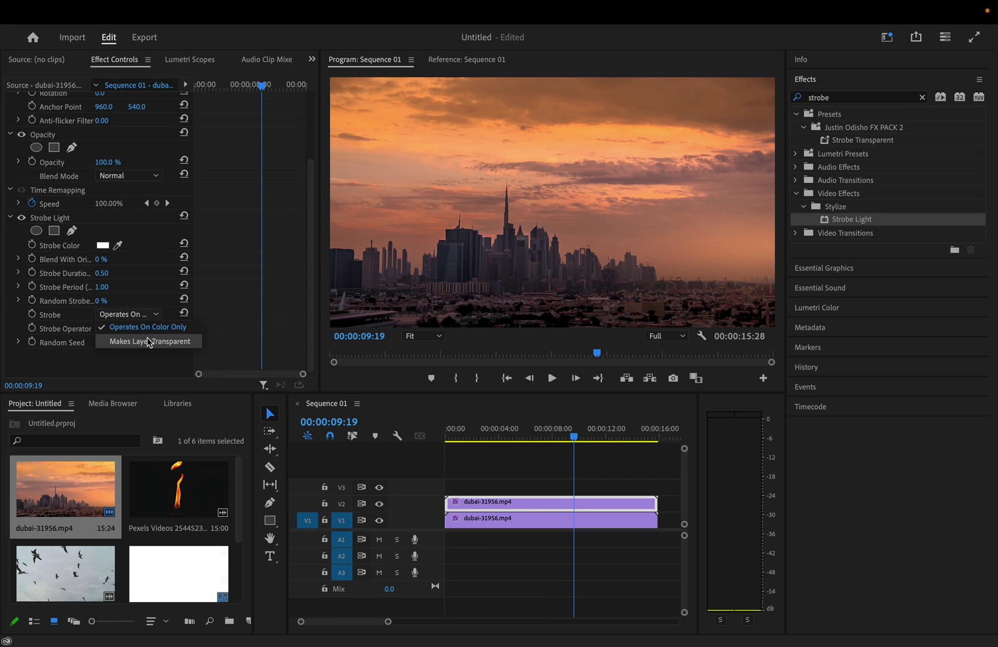
{"action": "left_click", "coordinate": [149, 341]}
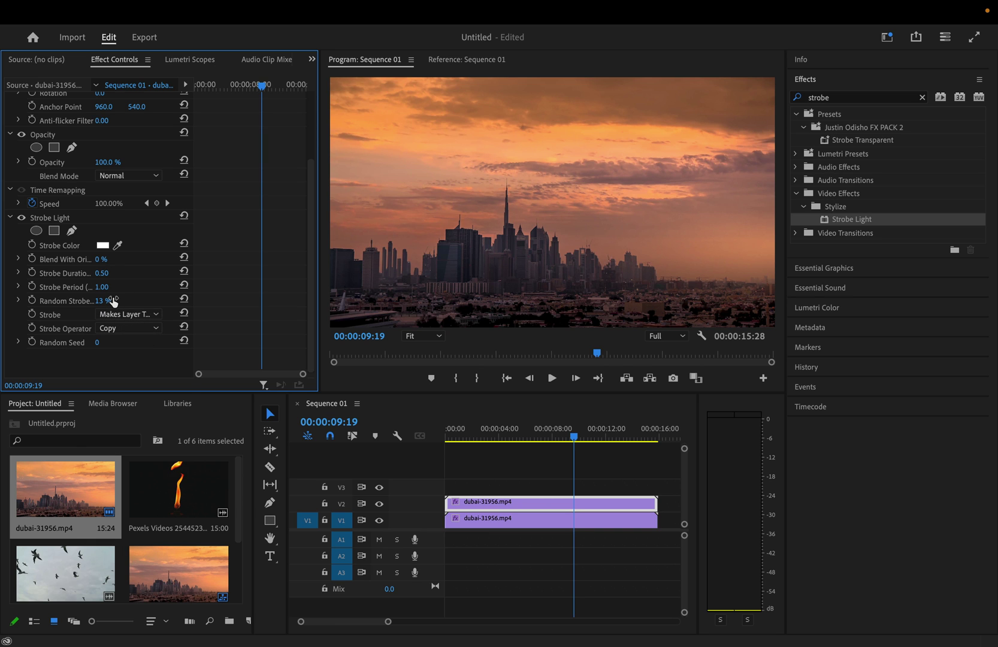
{"action": "left_click", "coordinate": [503, 408]}
{"action": "key", "text": "Home"}
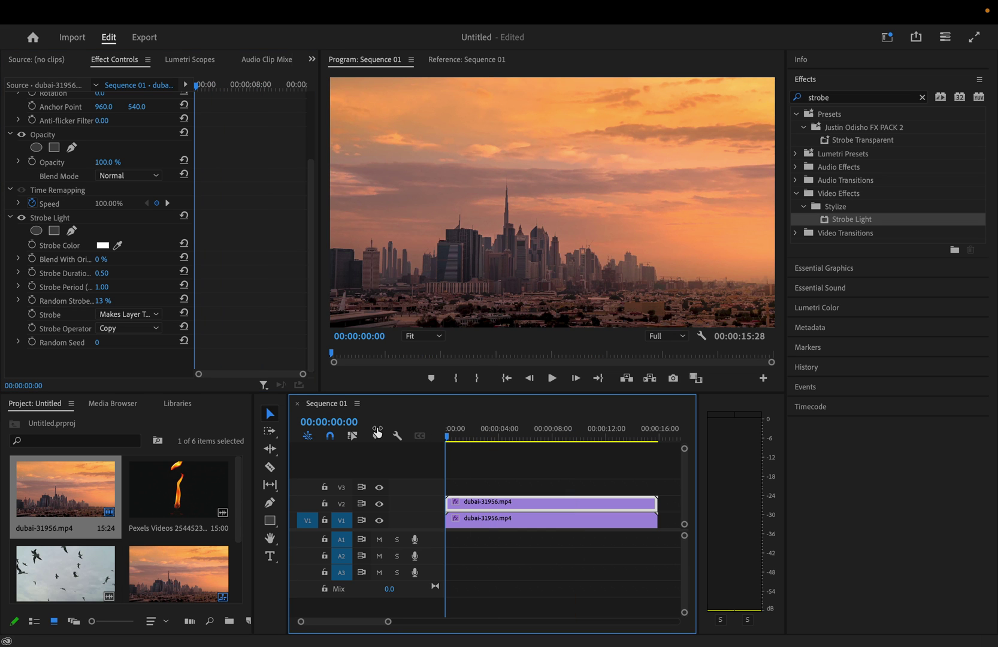
{"action": "left_click", "coordinate": [379, 520]}
{"action": "key", "text": "space"}
{"action": "key", "text": "space"}
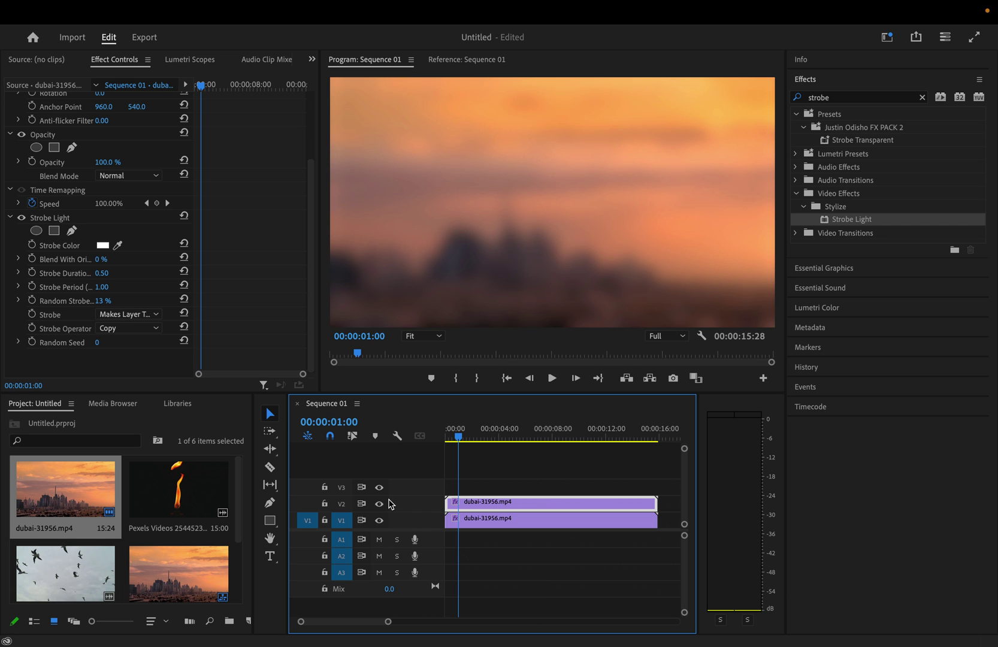
{"action": "key", "text": "space"}
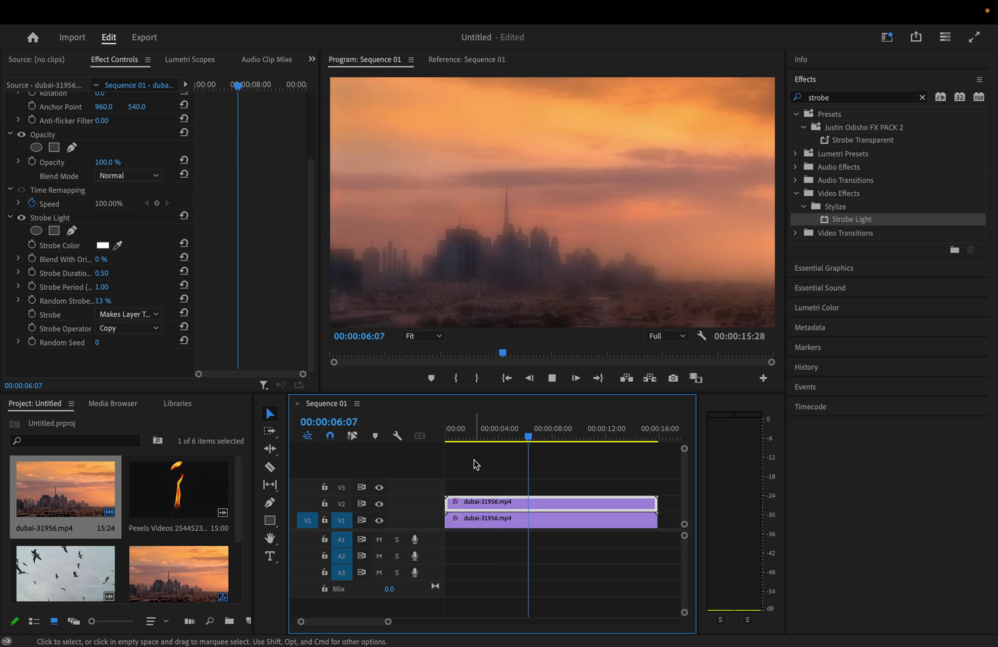
{"action": "key", "text": "space"}
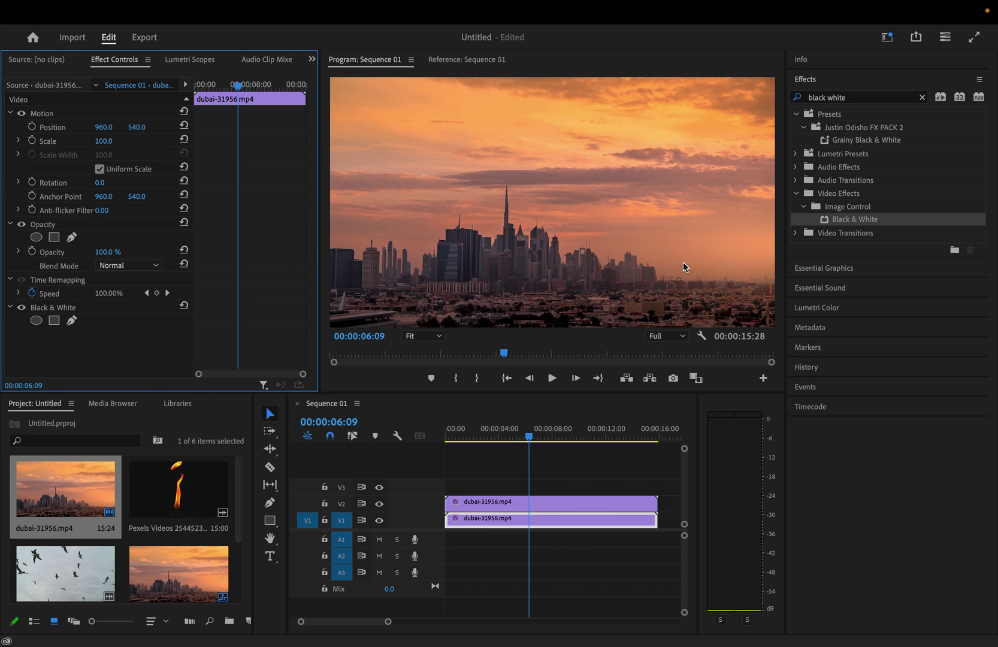
Clear the 'black white' query from the Effects panel search box.
{"action": "left_click", "coordinate": [921, 97]}
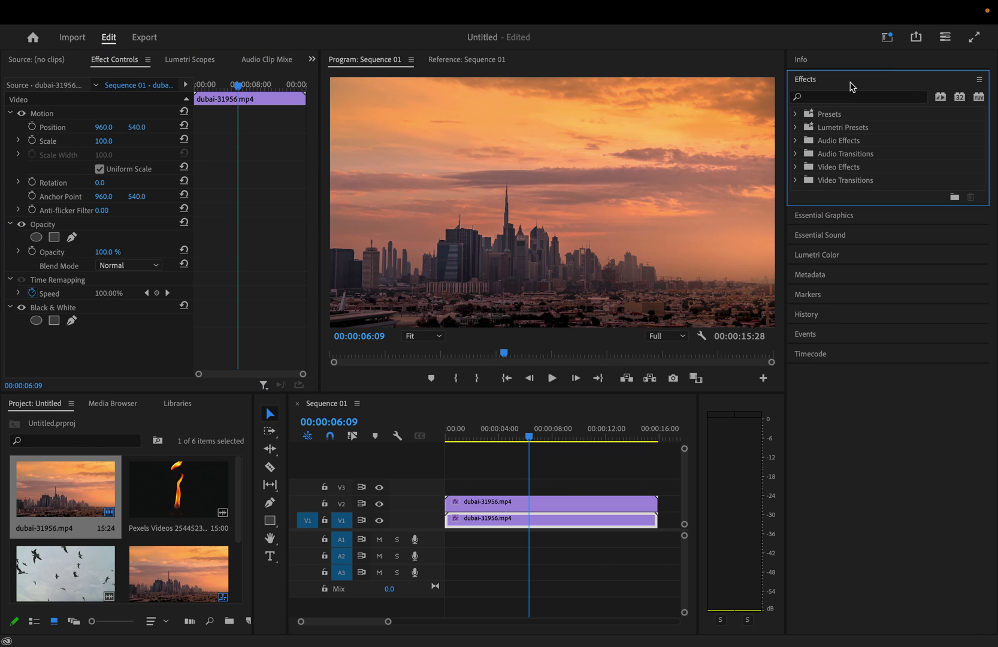